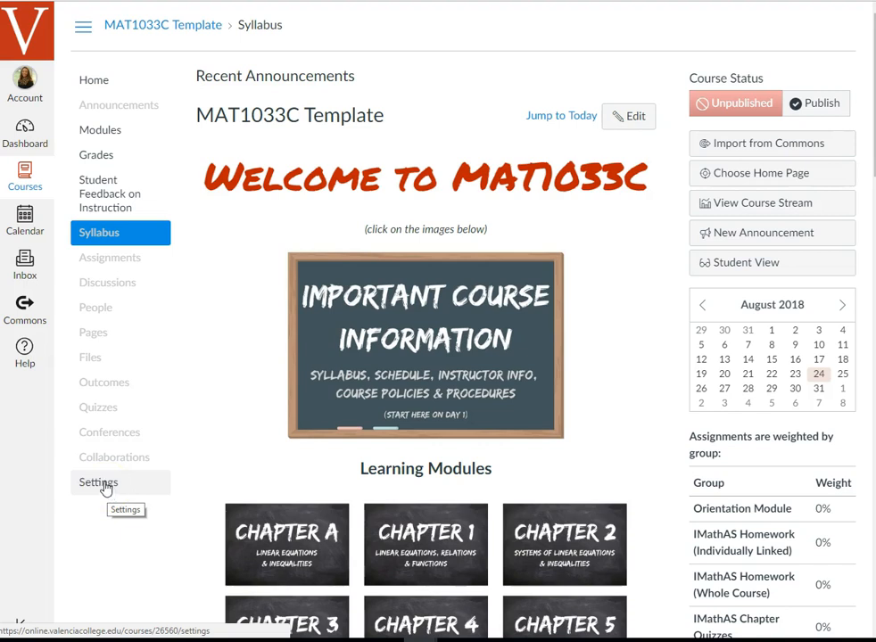
Enable the New Gradebook feature option in the course settings and open the course's grades
{"action": "left_click", "coordinate": [104, 486]}
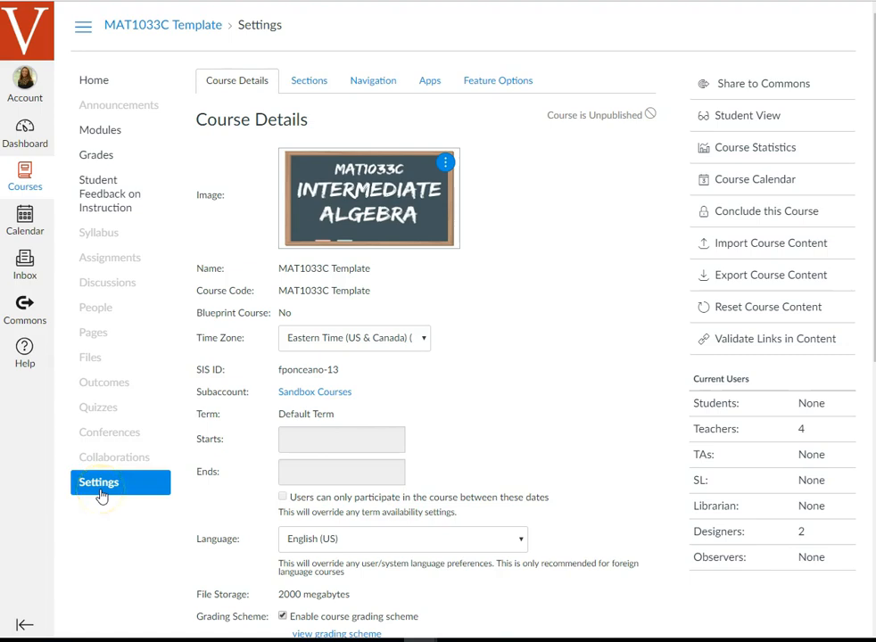
{"action": "left_click", "coordinate": [498, 84]}
{"action": "left_click", "coordinate": [628, 218]}
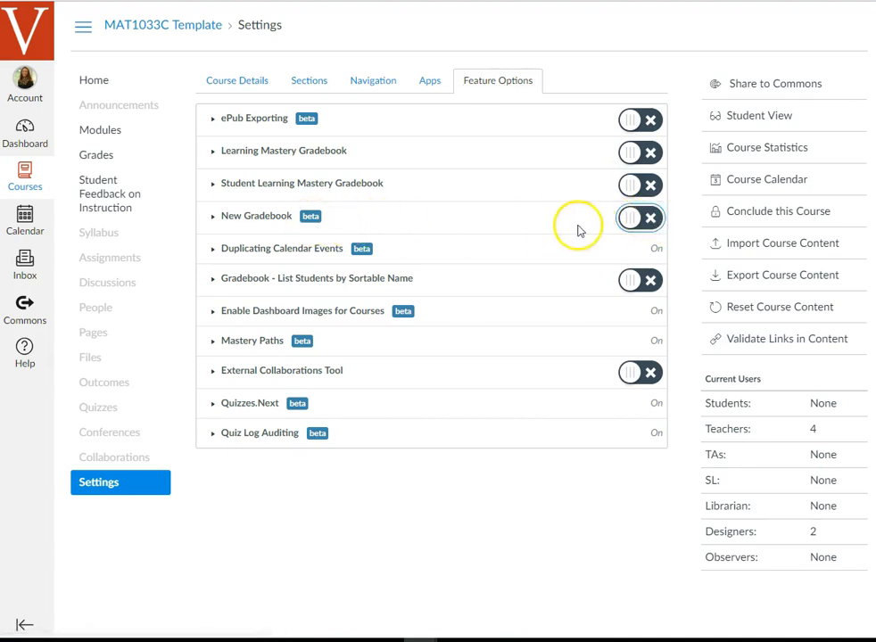
{"action": "left_click", "coordinate": [651, 219]}
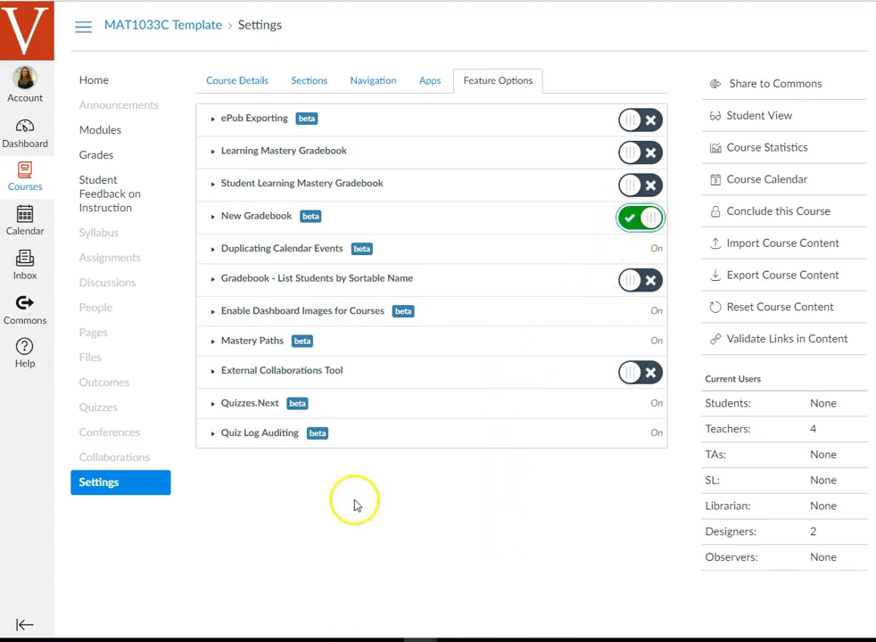
{"action": "left_click", "coordinate": [98, 156]}
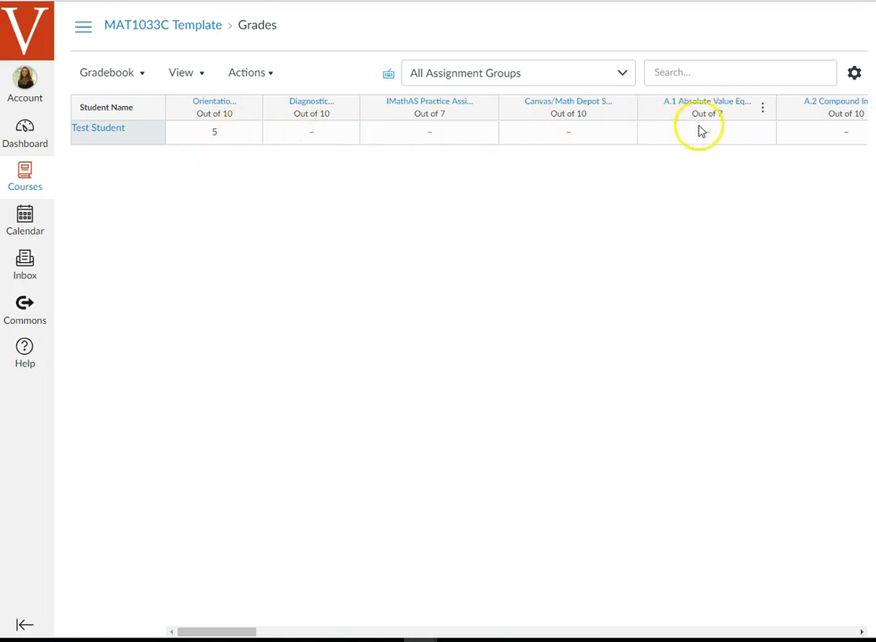
Show both the Assignment Groups and Modules filters in the gradebook
{"action": "left_click", "coordinate": [199, 75]}
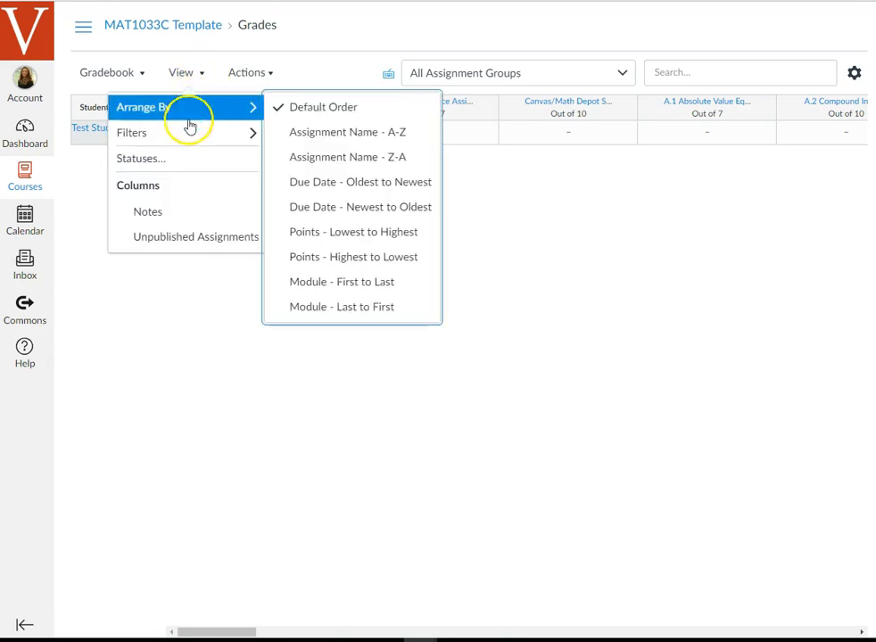
{"action": "mouse_move", "coordinate": [190, 135]}
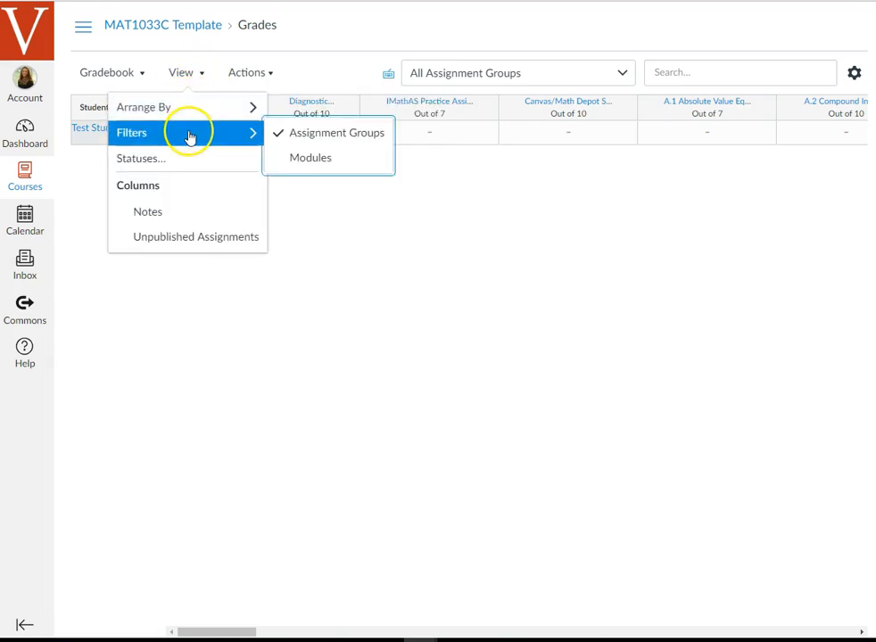
{"action": "left_click", "coordinate": [287, 135]}
{"action": "left_click", "coordinate": [291, 135]}
{"action": "left_click", "coordinate": [282, 133]}
{"action": "left_click", "coordinate": [278, 176]}
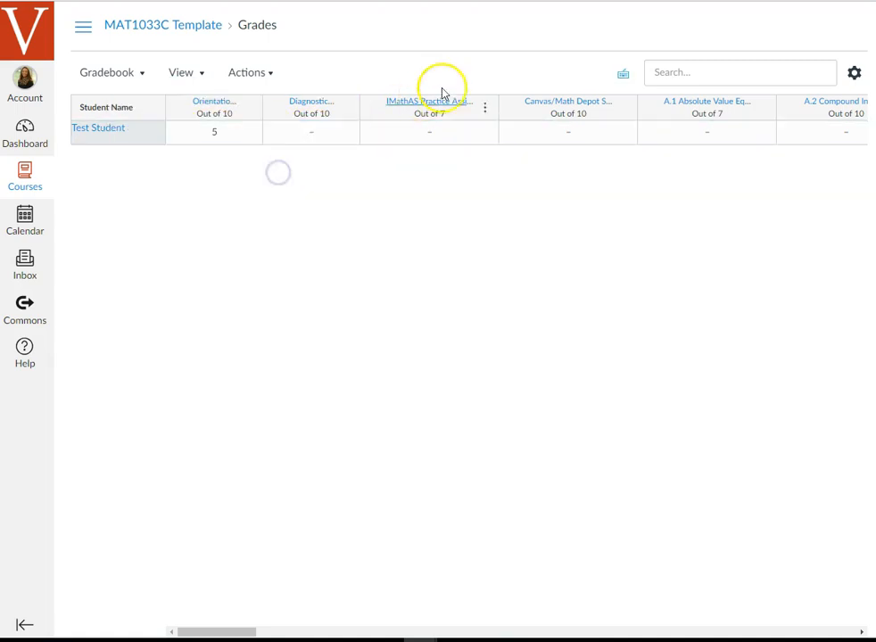
{"action": "left_click", "coordinate": [198, 75]}
{"action": "left_click", "coordinate": [289, 143]}
{"action": "left_click", "coordinate": [178, 75]}
{"action": "left_click", "coordinate": [286, 161]}
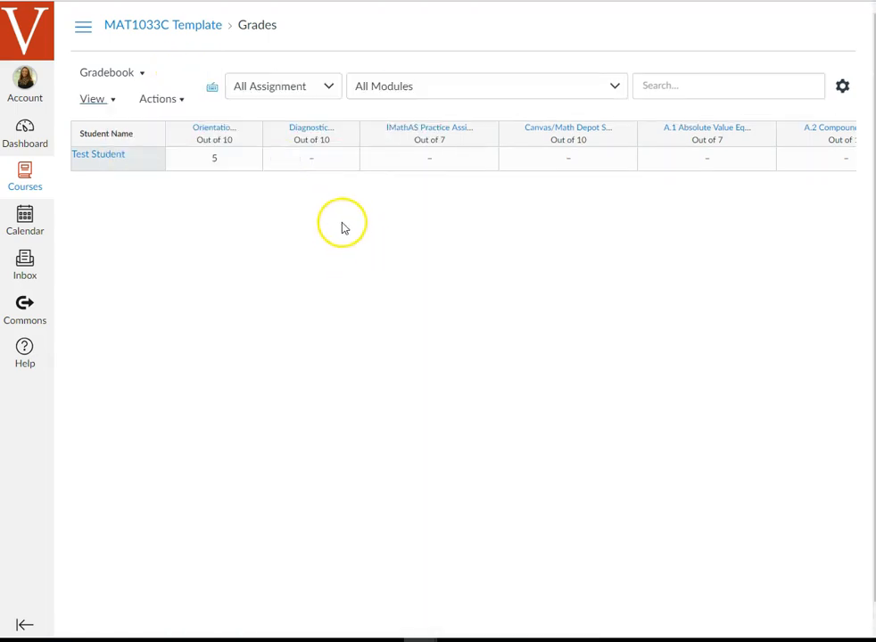
Review the choices offered by the gradebook's assignment group filter and module filter
{"action": "left_click", "coordinate": [330, 89]}
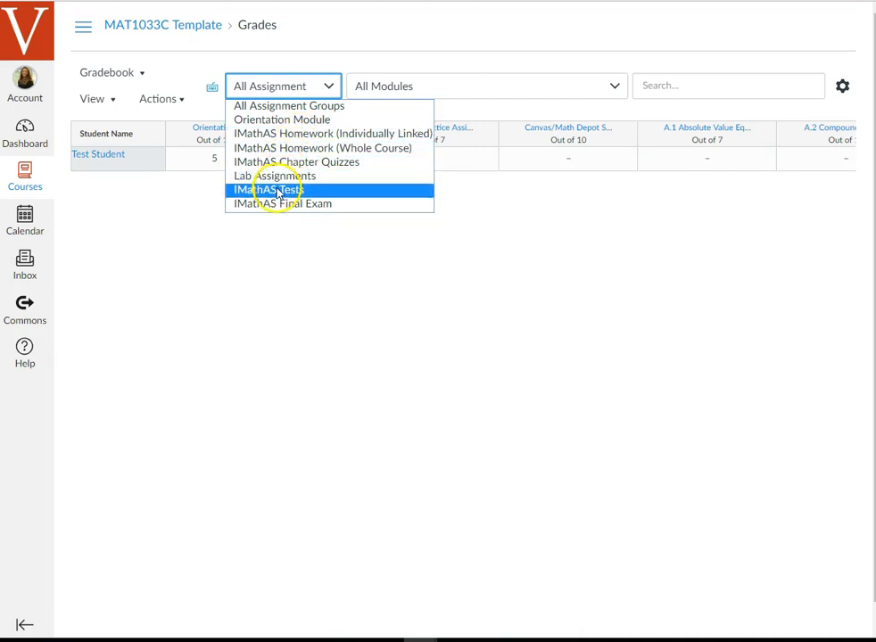
{"action": "left_click", "coordinate": [314, 61]}
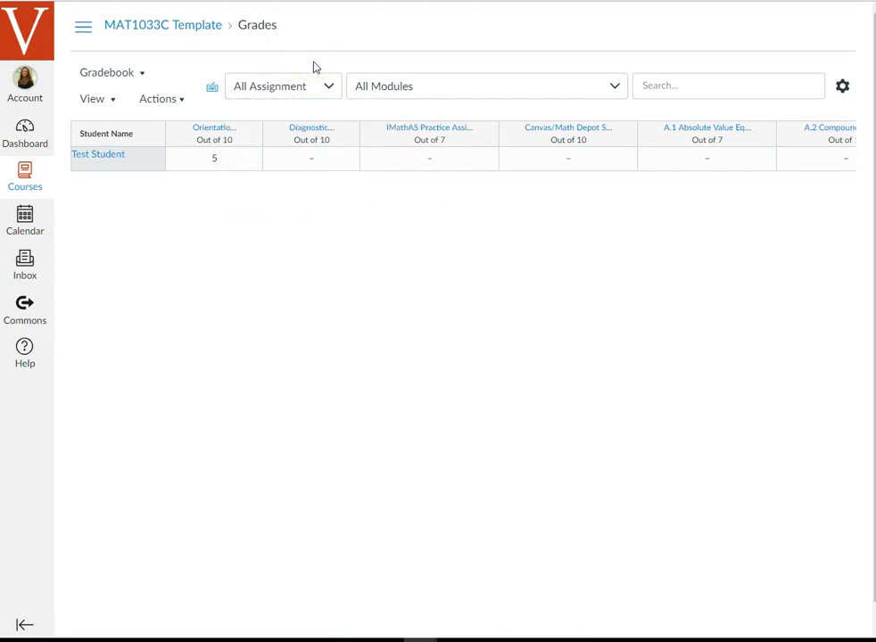
{"action": "left_click", "coordinate": [330, 87]}
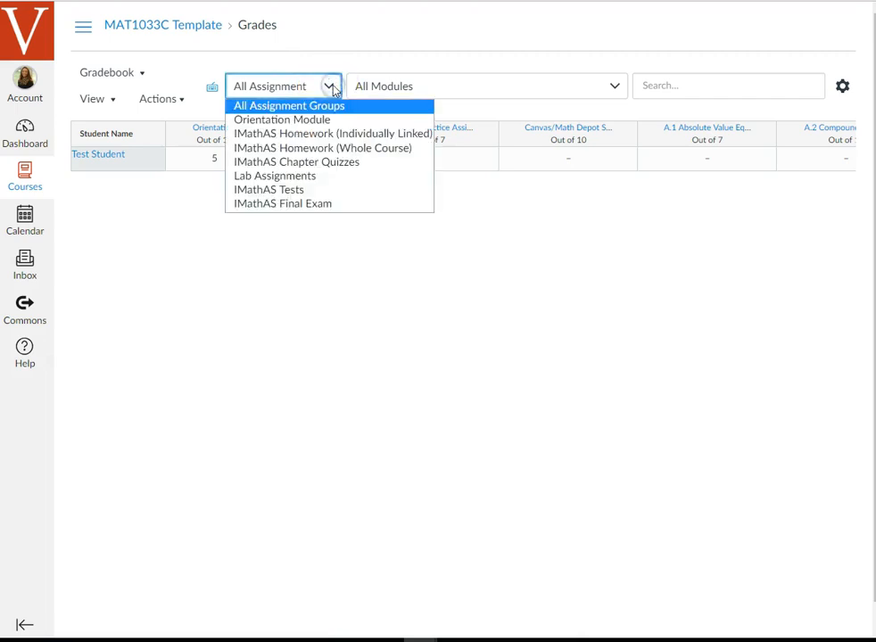
{"action": "left_click", "coordinate": [331, 87]}
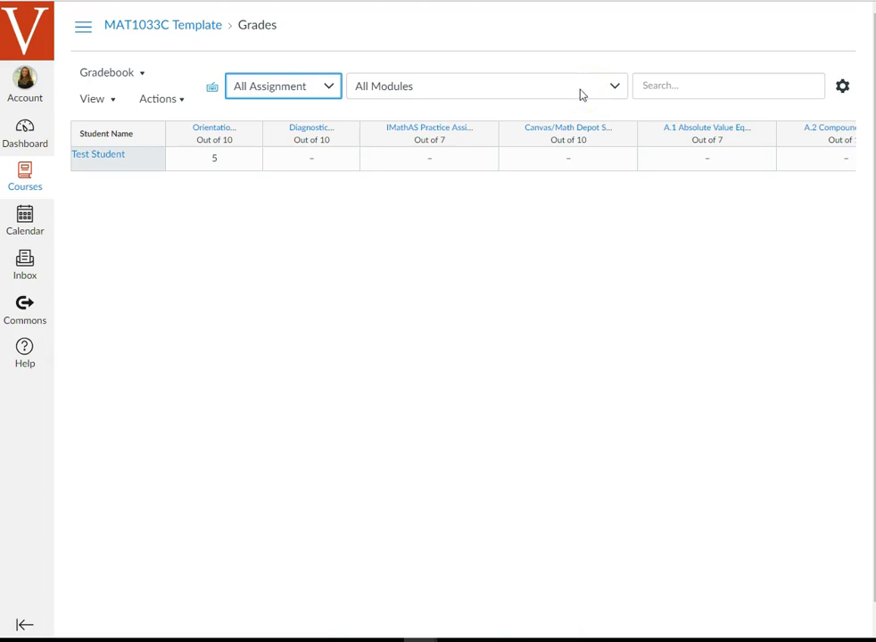
{"action": "left_click", "coordinate": [579, 87]}
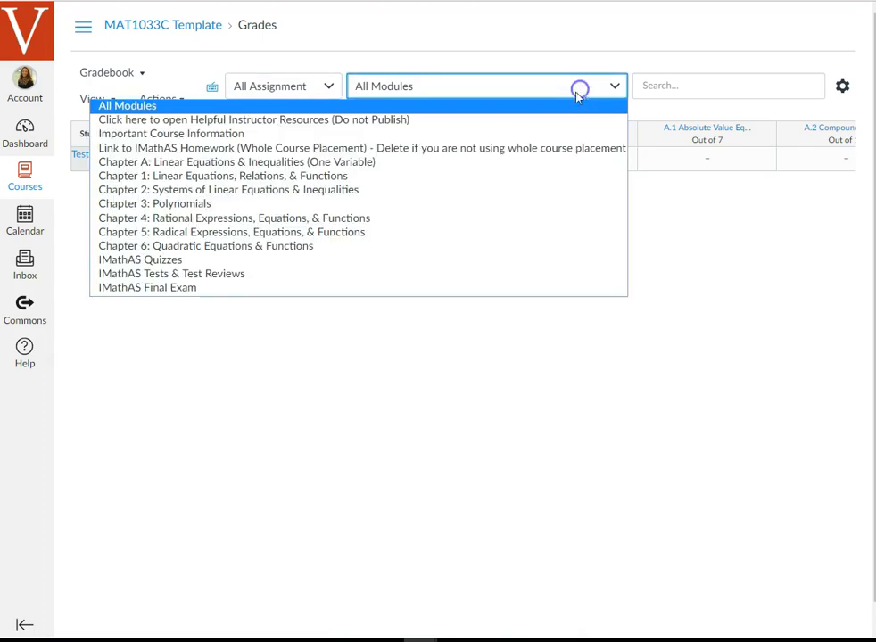
{"action": "left_click", "coordinate": [269, 204]}
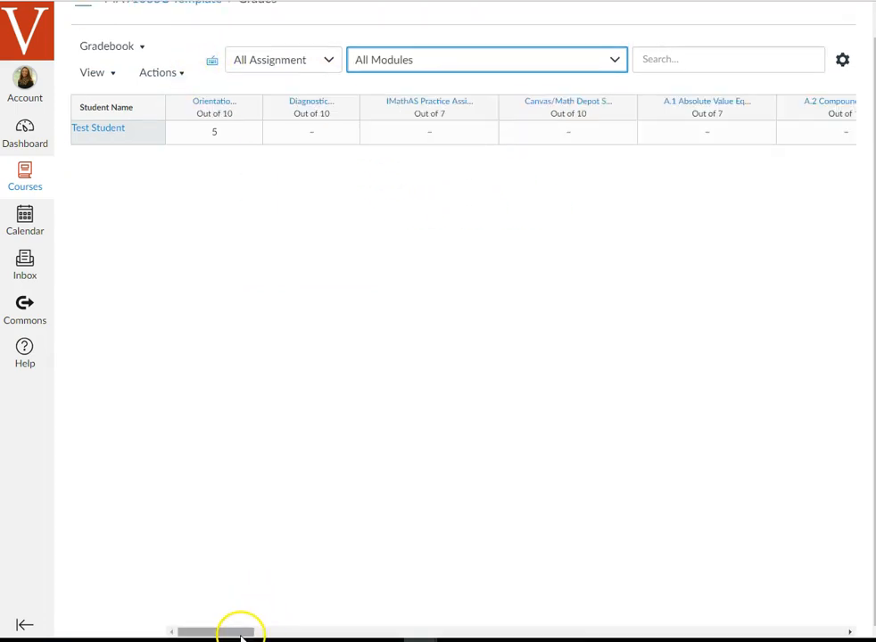
Move the Total column to the front of the gradebook
{"action": "left_click_drag", "start_coordinate": [241, 634], "coordinate": [860, 592]}
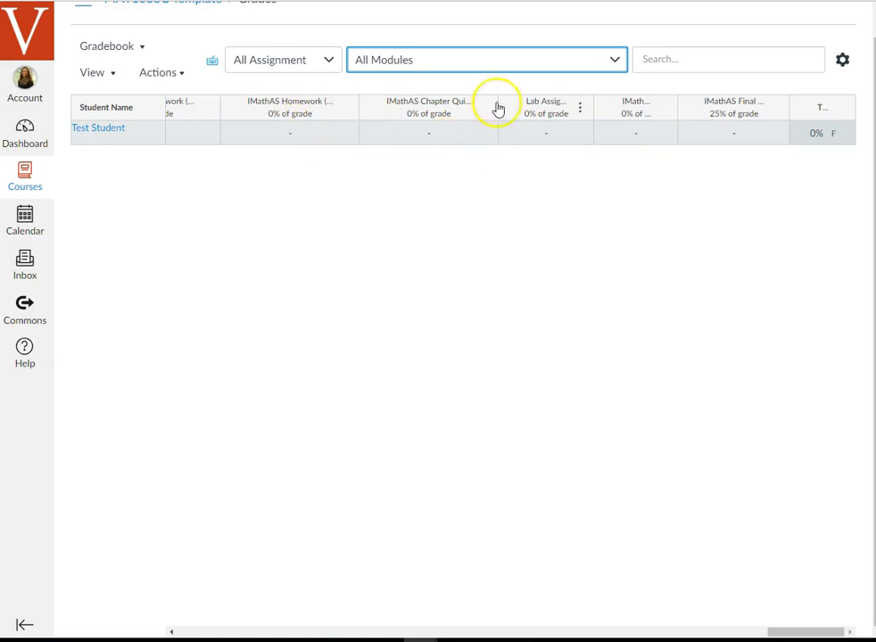
{"action": "left_click", "coordinate": [844, 111]}
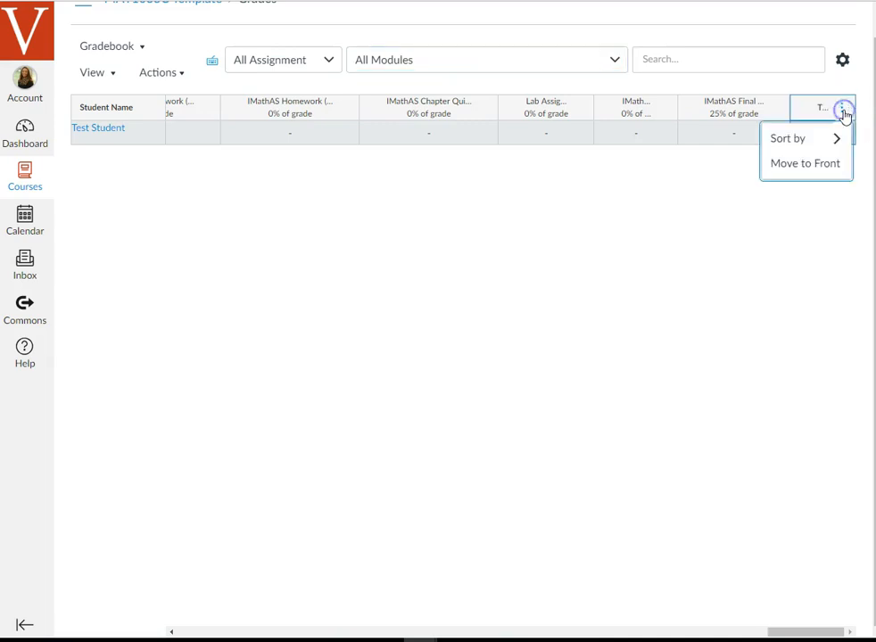
{"action": "left_click", "coordinate": [820, 169]}
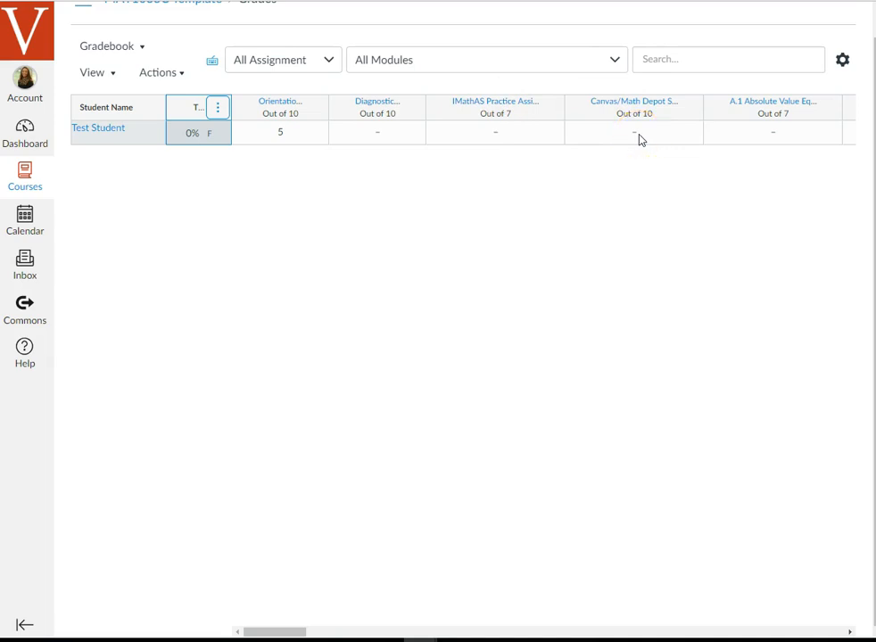
View the sorting options for the IMathAS Practice Assignment column
{"action": "left_click", "coordinate": [551, 109]}
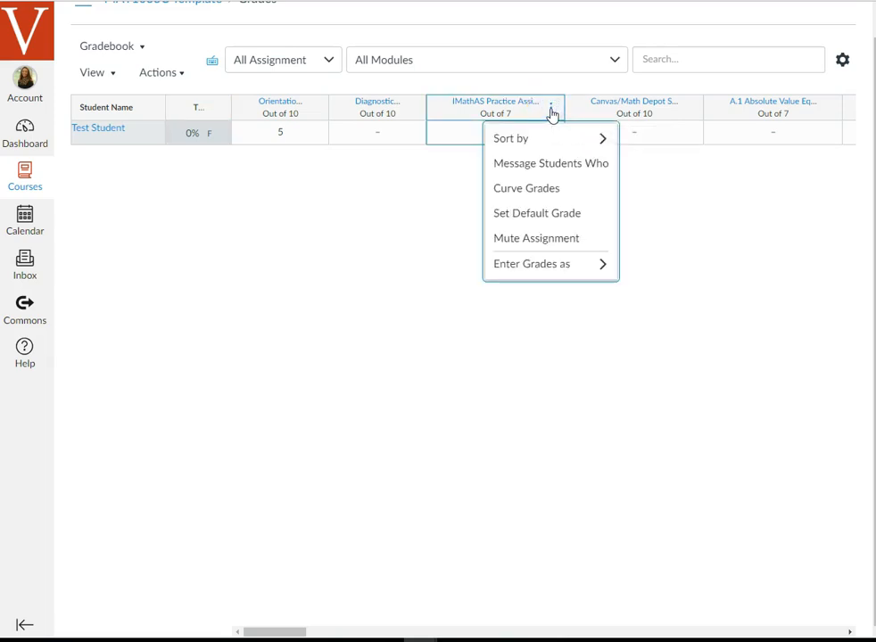
{"action": "left_click", "coordinate": [552, 138]}
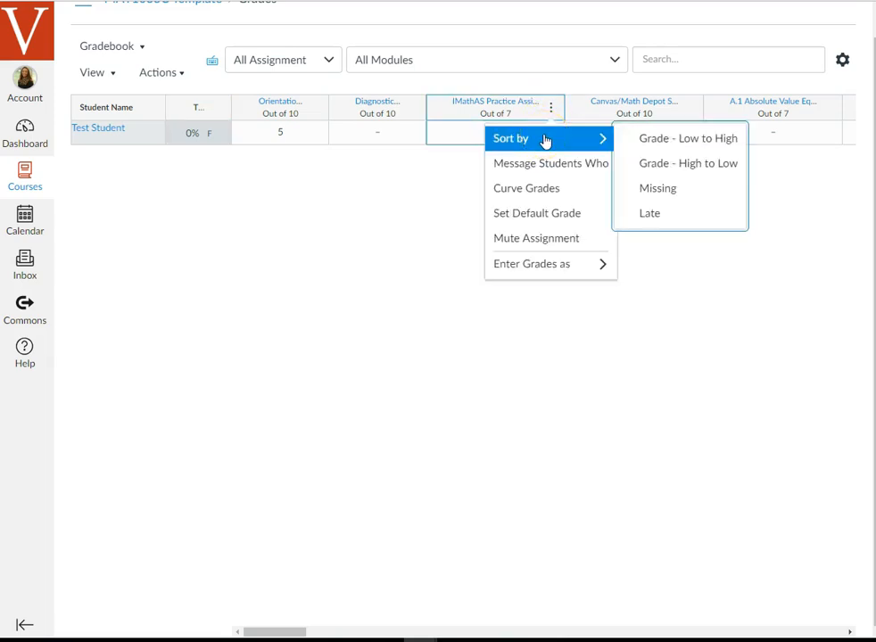
{"action": "left_click", "coordinate": [645, 143]}
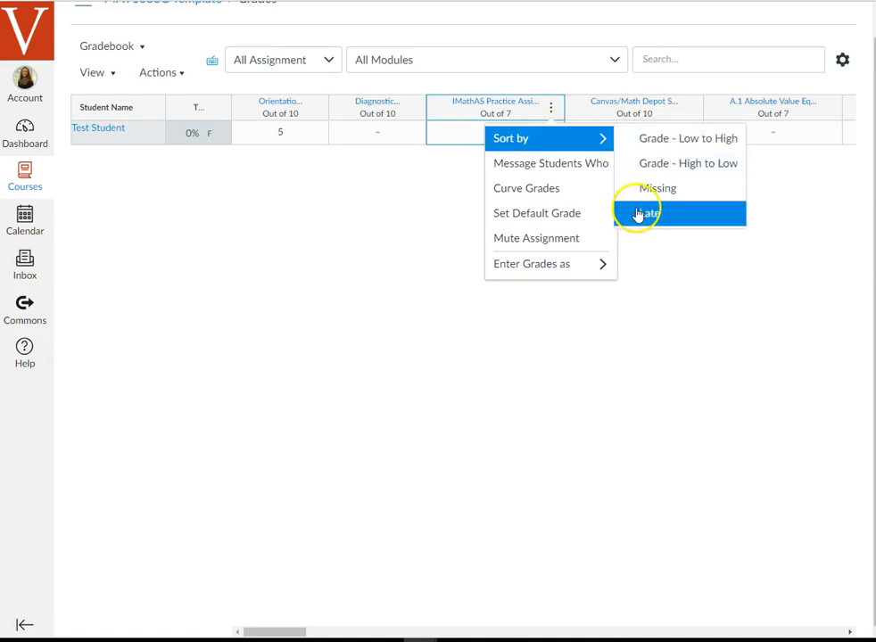
Explore the Message Students Who form for IMathAS Practice Assignment, including the Scored less than and Scored more than criteria, and close it without sending
{"action": "left_click", "coordinate": [533, 165]}
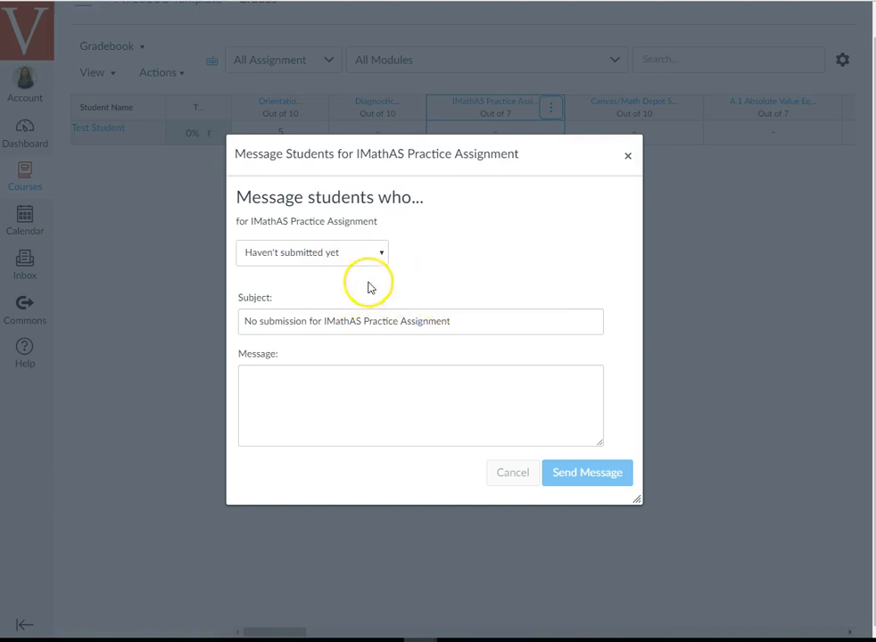
{"action": "left_click", "coordinate": [405, 390]}
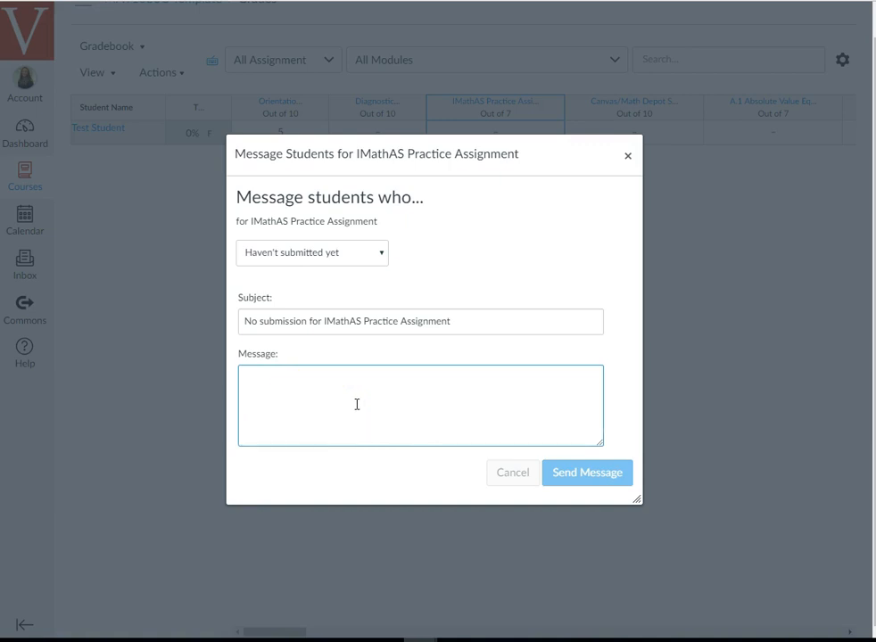
{"action": "left_click_drag", "start_coordinate": [463, 321], "coordinate": [246, 330]}
{"action": "left_click", "coordinate": [512, 331]}
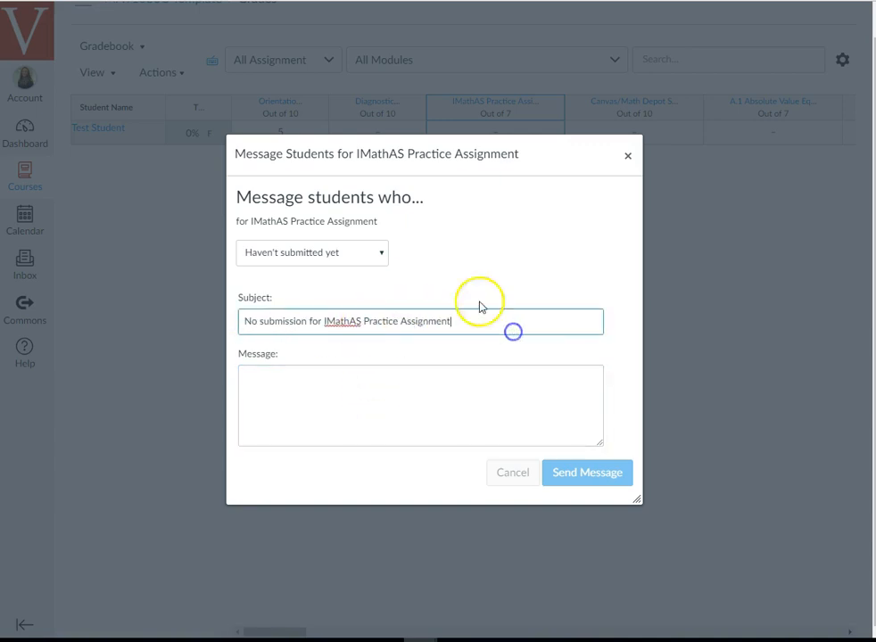
{"action": "left_click", "coordinate": [383, 258]}
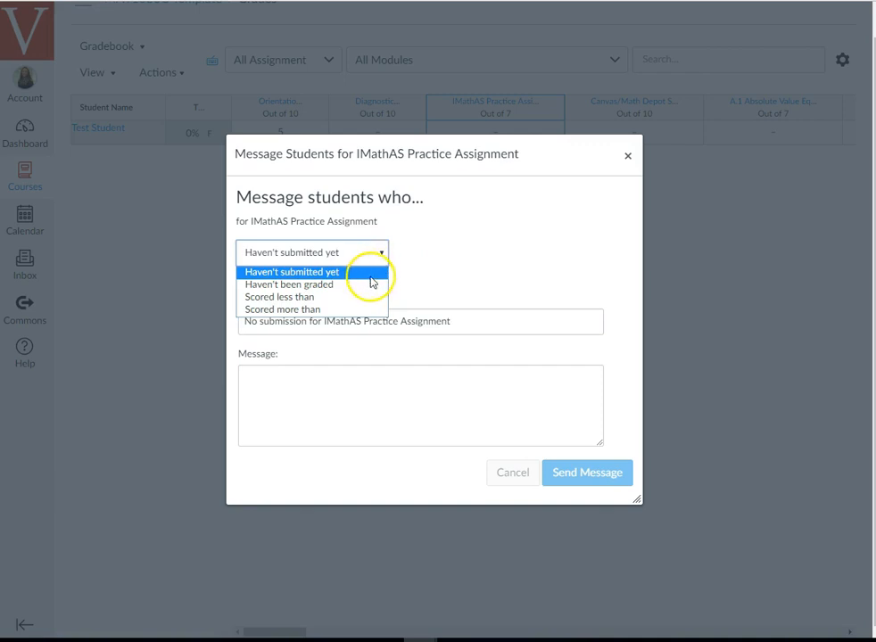
{"action": "left_click", "coordinate": [350, 305]}
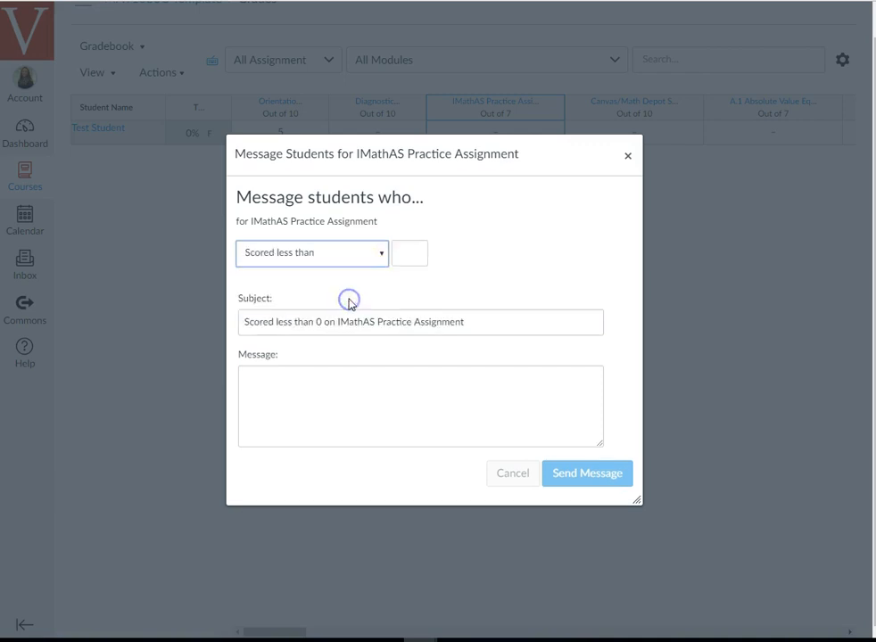
{"action": "left_click", "coordinate": [406, 254]}
{"action": "left_click", "coordinate": [379, 256]}
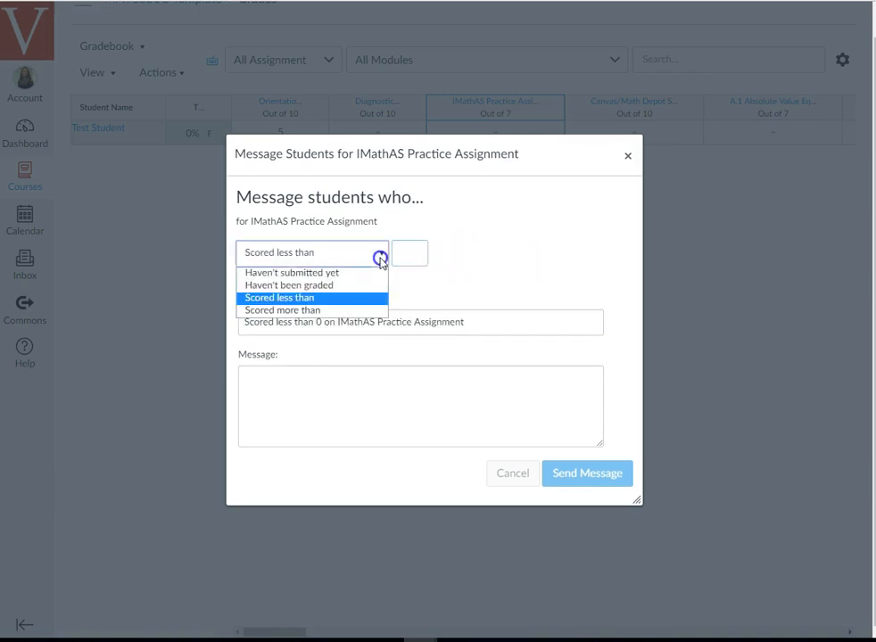
{"action": "left_click", "coordinate": [339, 307]}
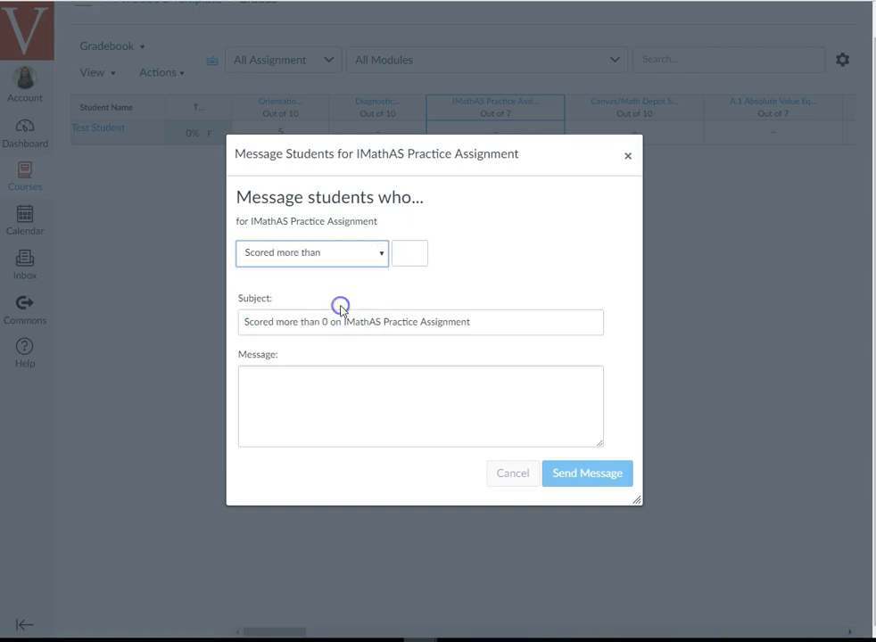
{"action": "left_click", "coordinate": [416, 256]}
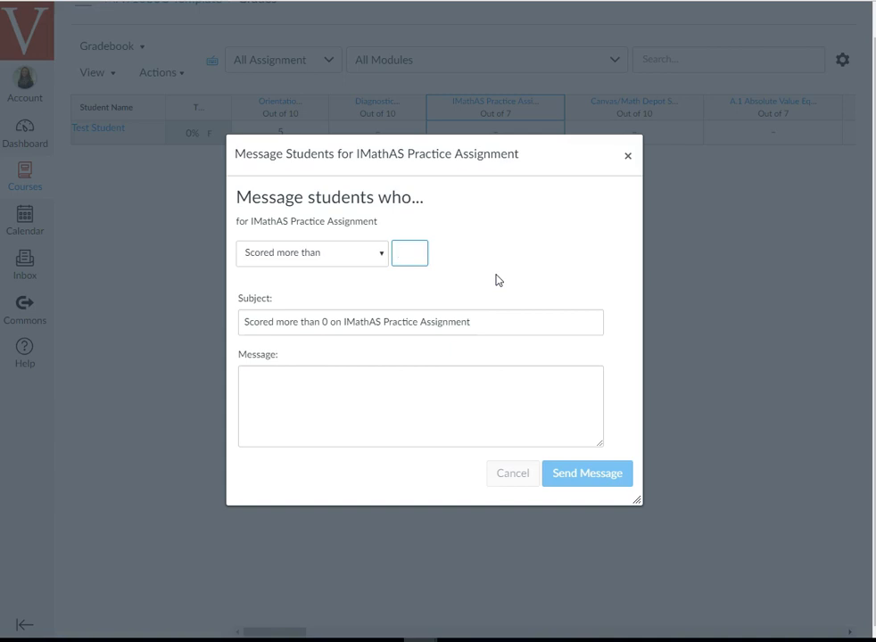
{"action": "left_click", "coordinate": [625, 157]}
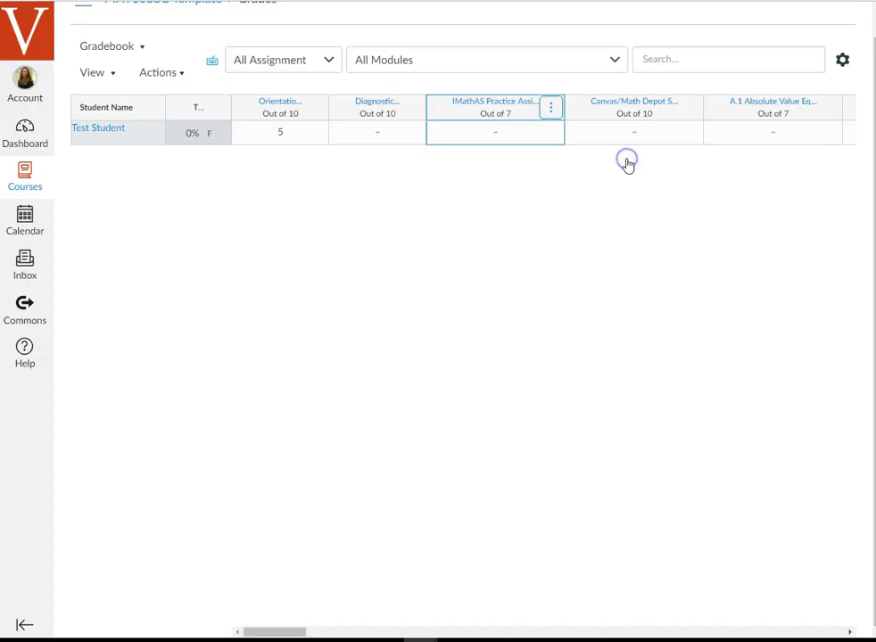
Enter 0 as the default grade for IMathAS Practice Assignment and close the dialog without applying it
{"action": "left_click", "coordinate": [552, 109]}
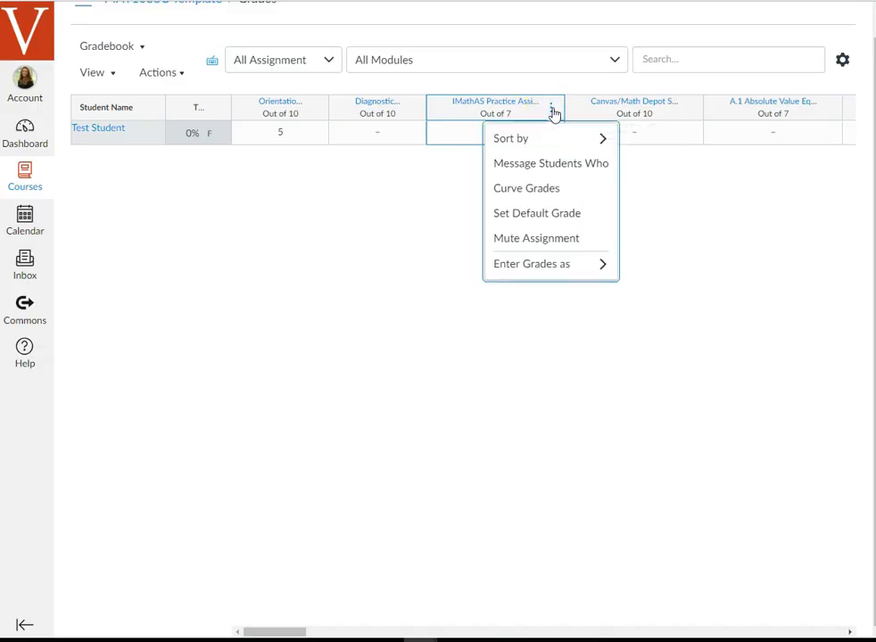
{"action": "left_click", "coordinate": [591, 220]}
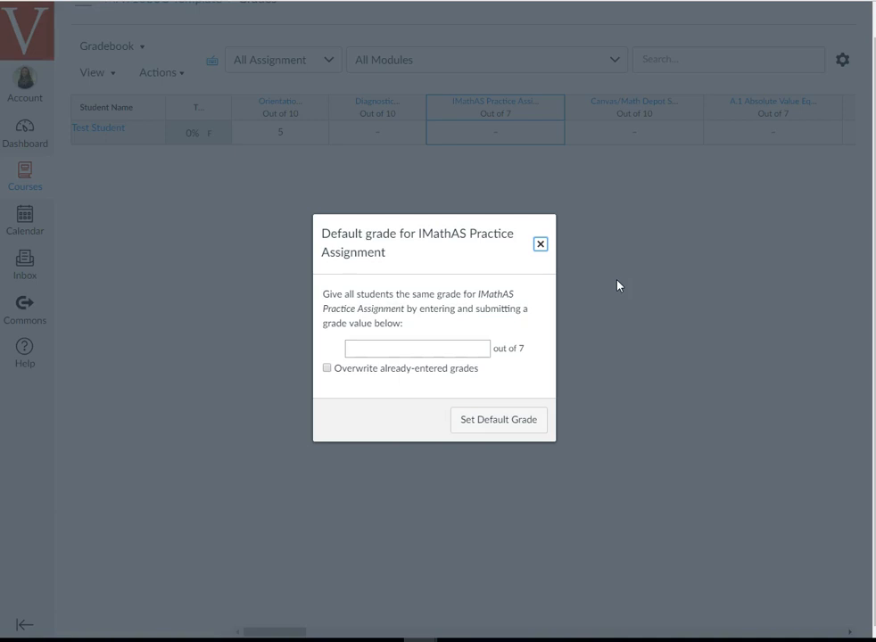
{"action": "left_click", "coordinate": [518, 314]}
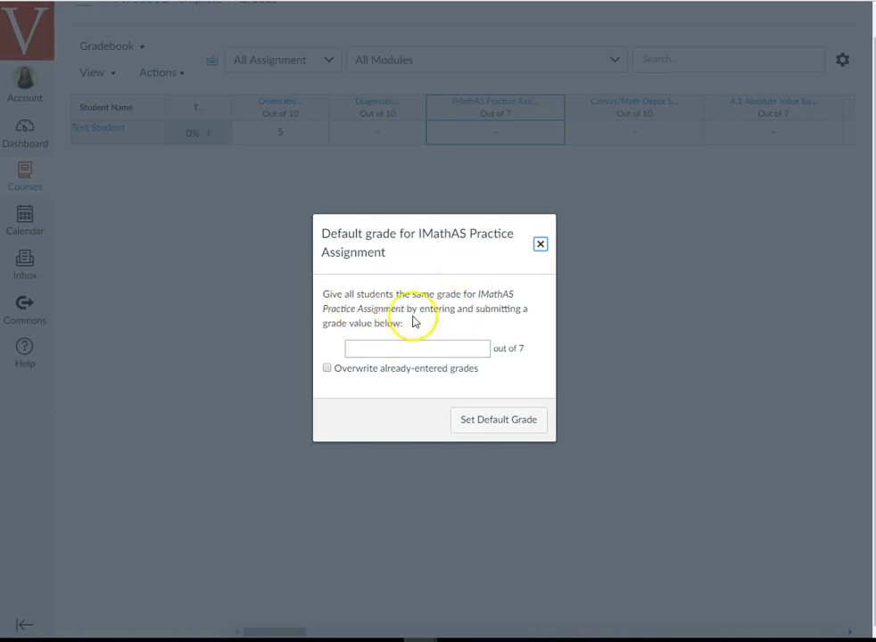
{"action": "left_click", "coordinate": [408, 350]}
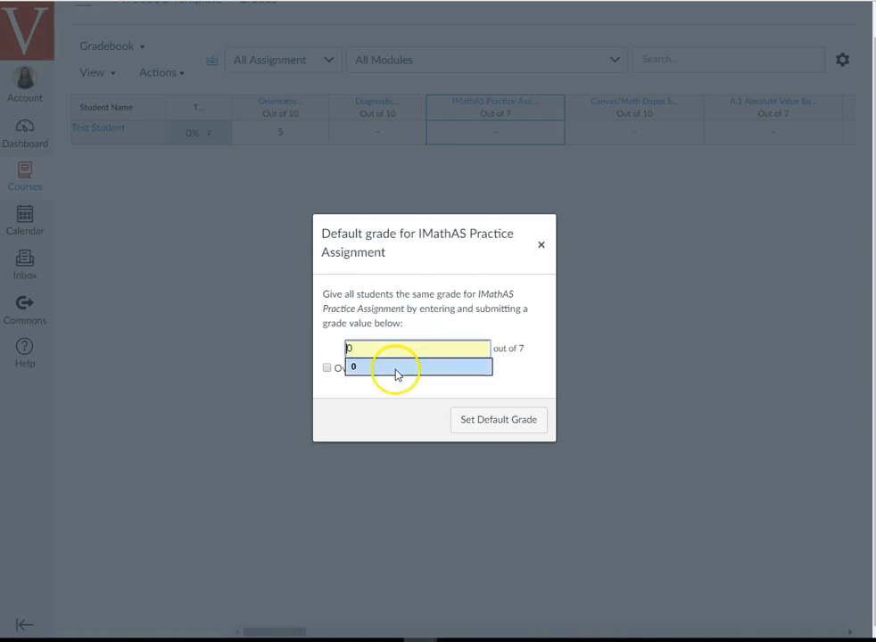
{"action": "left_click", "coordinate": [394, 369]}
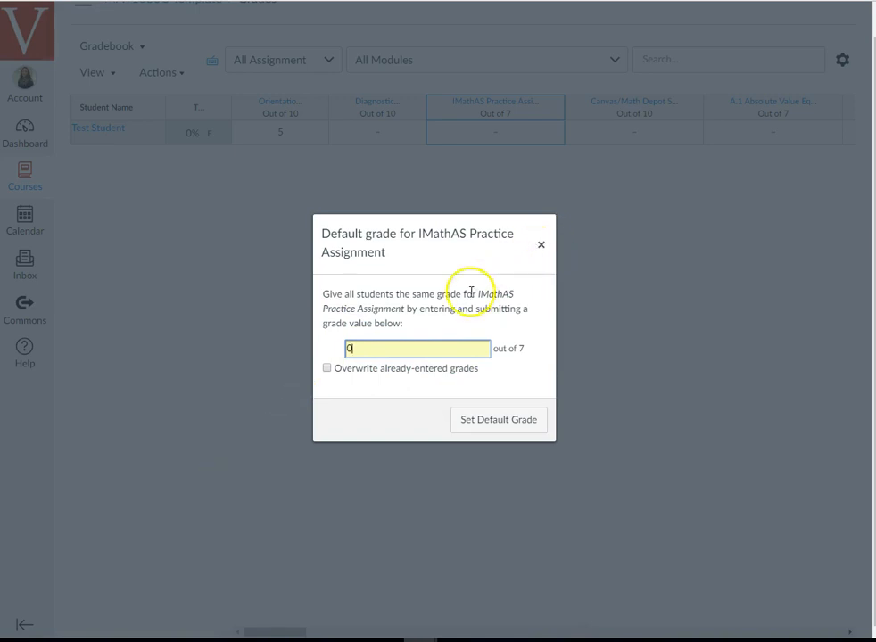
{"action": "left_click", "coordinate": [541, 245]}
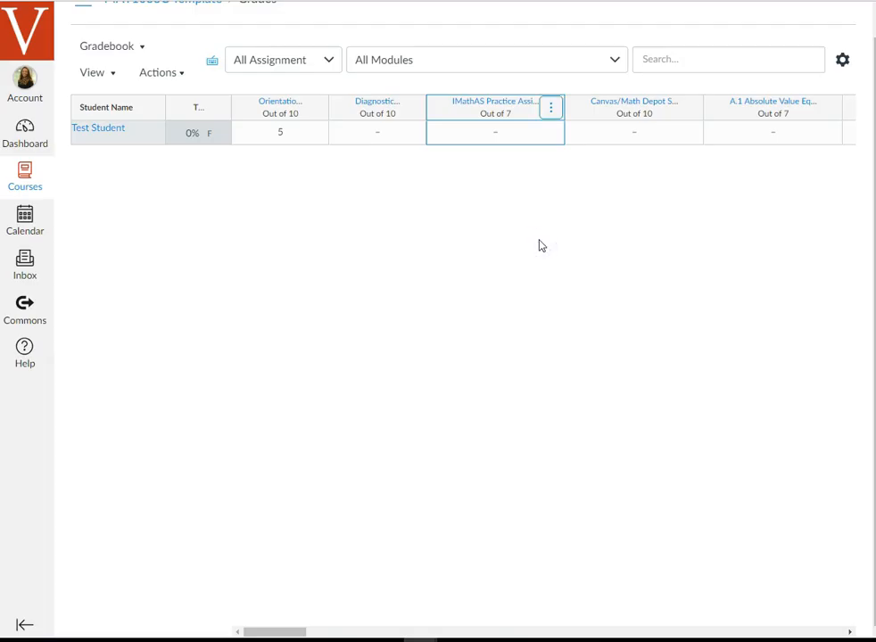
Mute the IMathAS Practice Assignment in the gradebook
{"action": "left_click", "coordinate": [552, 112]}
{"action": "left_click", "coordinate": [533, 348]}
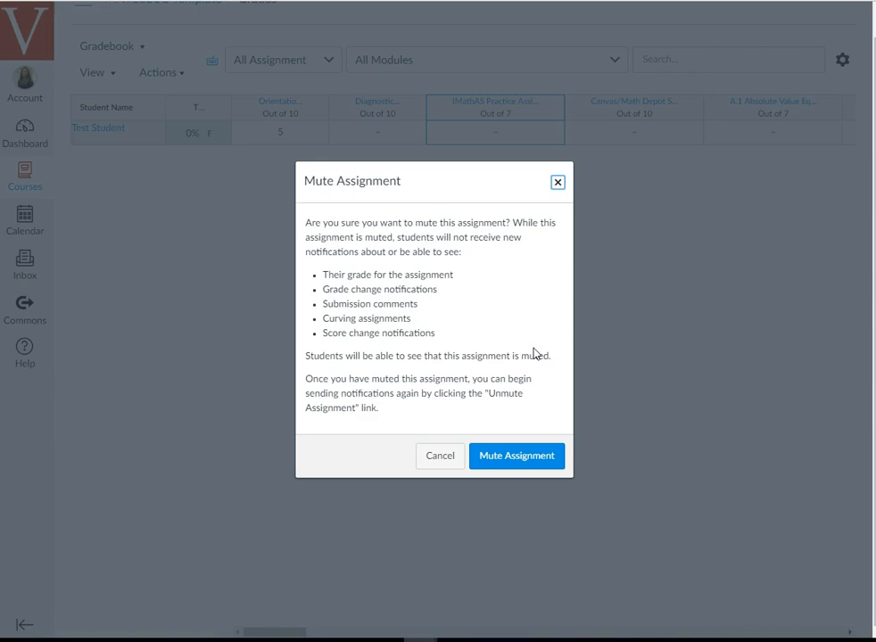
{"action": "left_click", "coordinate": [512, 460]}
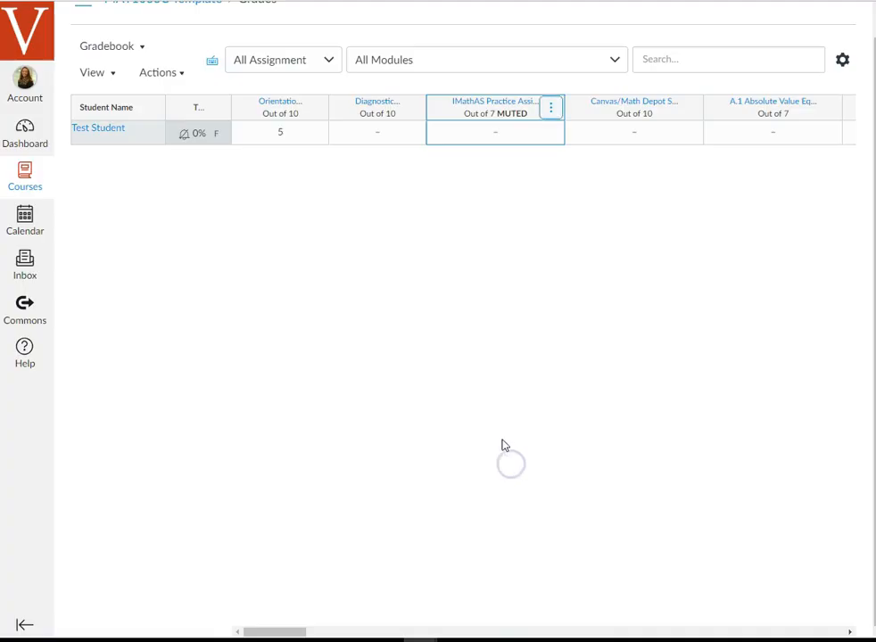
Unmute the IMathAS Practice Assignment in the gradebook
{"action": "left_click", "coordinate": [552, 109]}
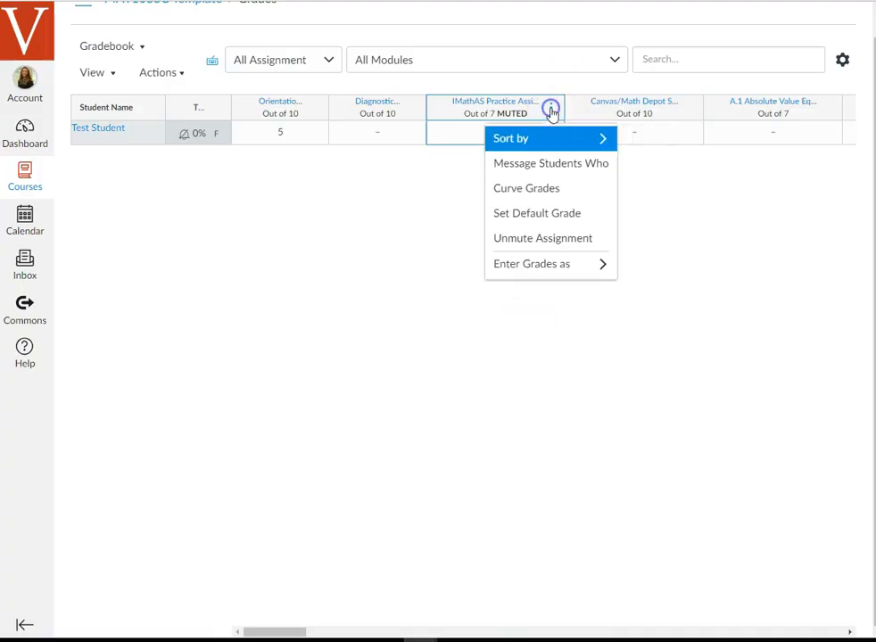
{"action": "left_click", "coordinate": [538, 239]}
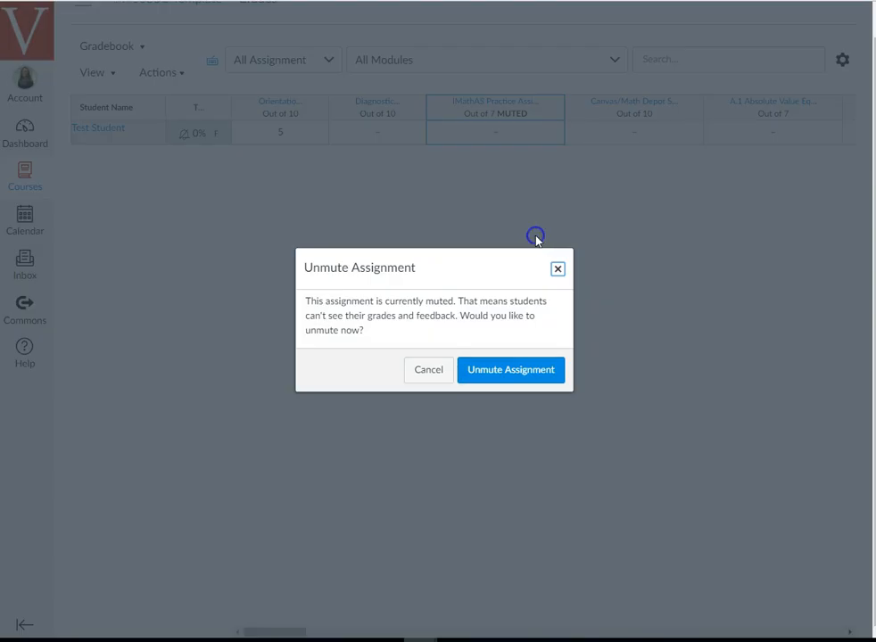
{"action": "left_click", "coordinate": [512, 376]}
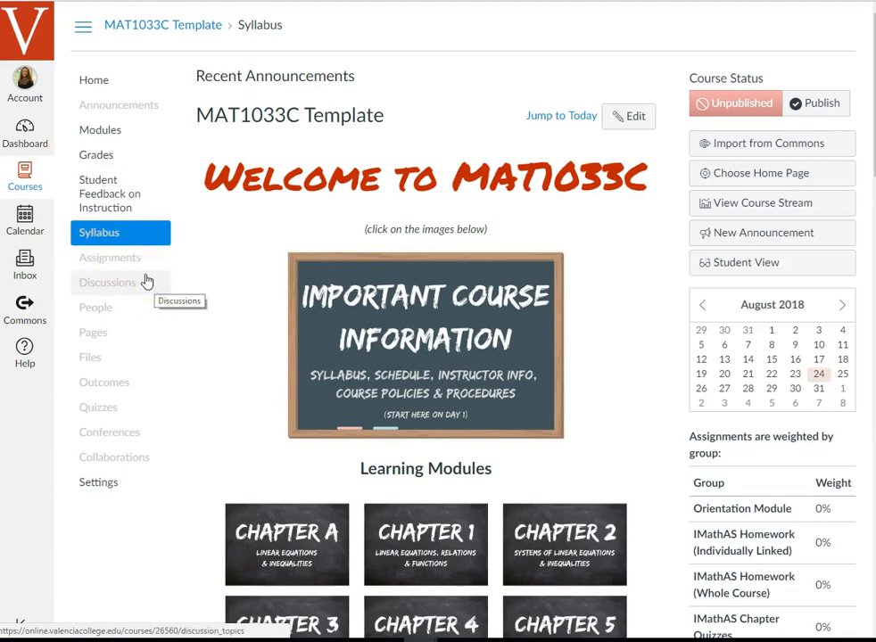
Go to the course's Assignments page and open the Assignment Groups Weight settings
{"action": "left_click", "coordinate": [114, 259]}
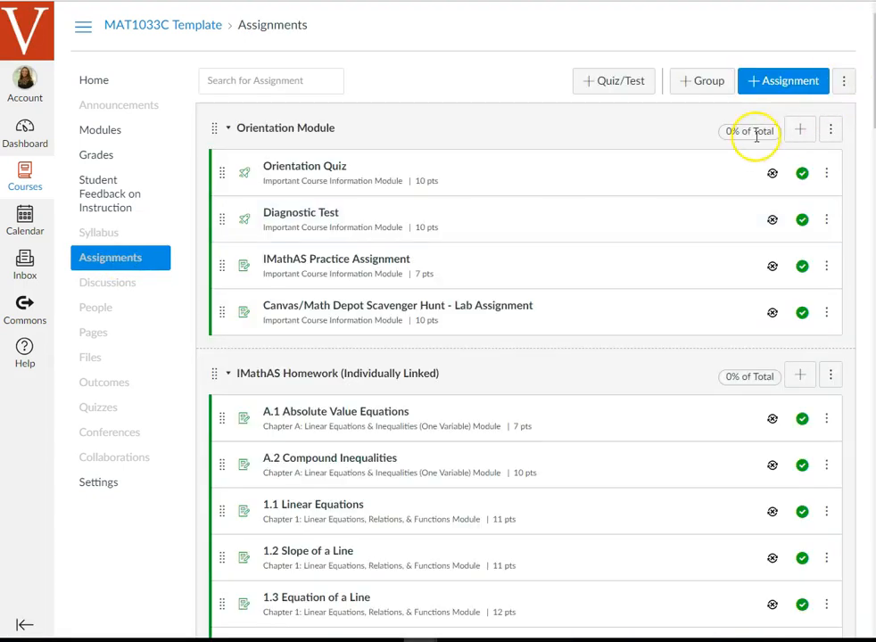
{"action": "left_click", "coordinate": [843, 85]}
{"action": "left_click", "coordinate": [784, 126]}
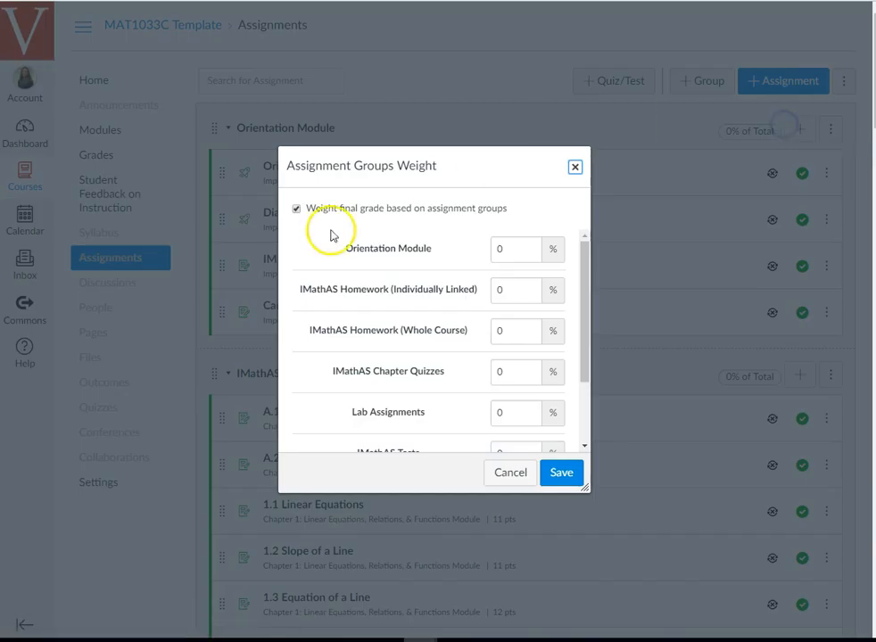
Turn final grade weighting by assignment groups off and on again, review the group weights, and close the dialog
{"action": "left_click", "coordinate": [297, 213]}
{"action": "left_click", "coordinate": [297, 210]}
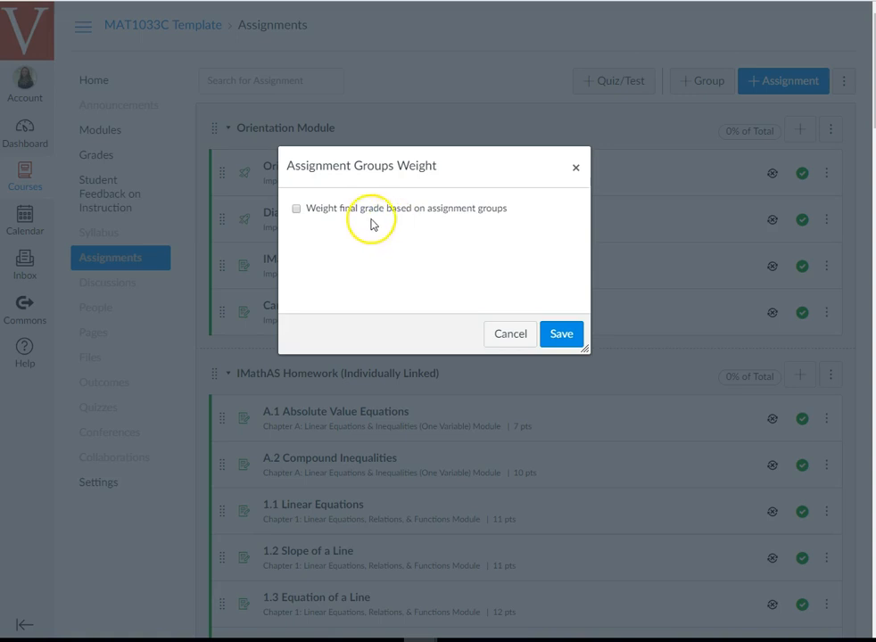
{"action": "left_click", "coordinate": [296, 211]}
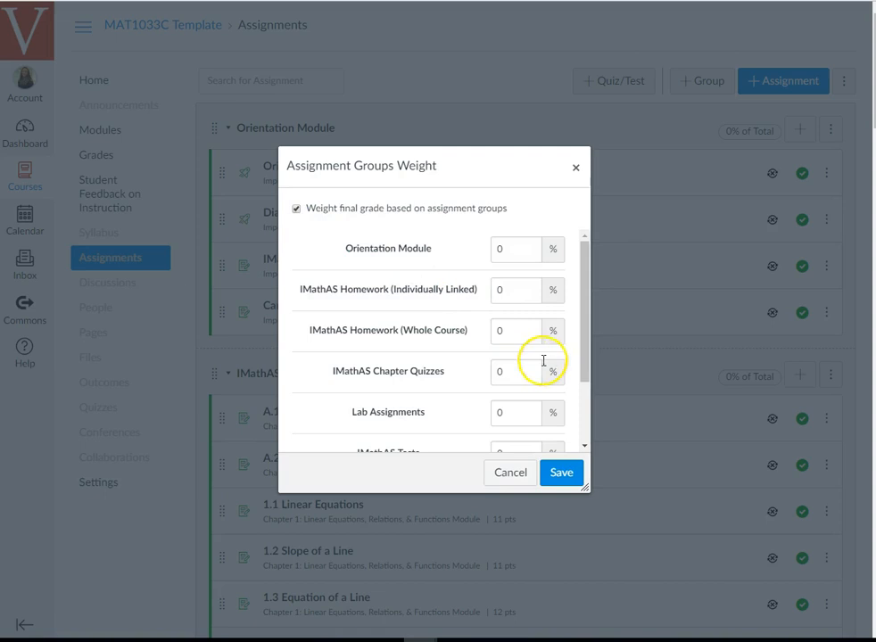
{"action": "left_click_drag", "start_coordinate": [580, 311], "coordinate": [593, 393]}
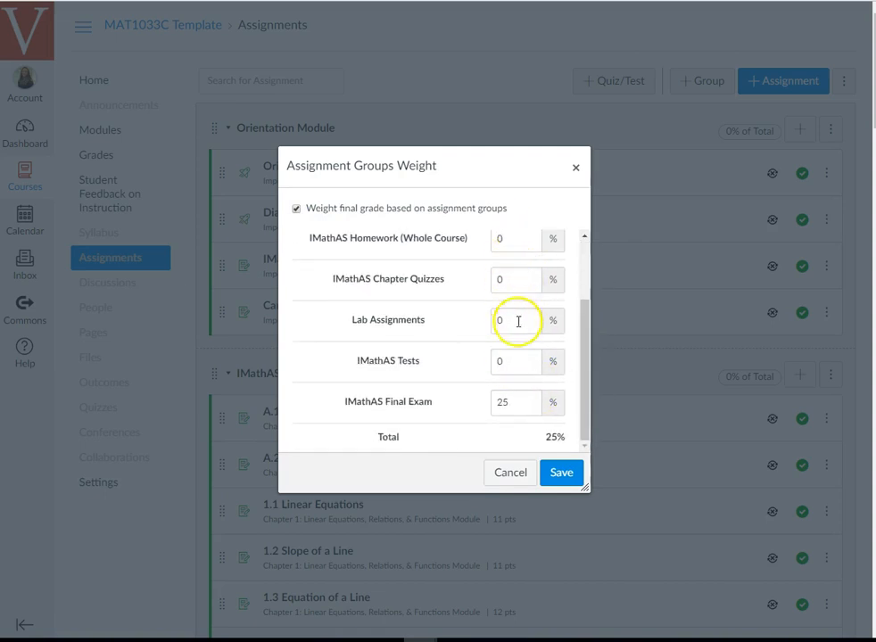
{"action": "key", "text": "Return"}
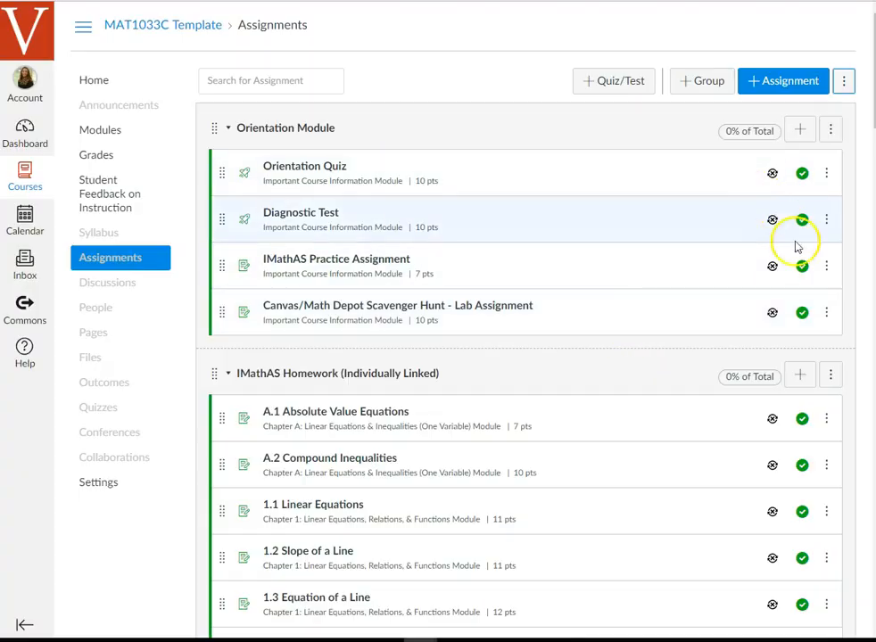
Set the IMathAS Homework (Individually Linked) group to 30% of the total grade and ignore each student's 3 lowest scores
{"action": "scroll", "coordinate": [701, 278], "scroll_direction": "down", "scroll_amount": 2}
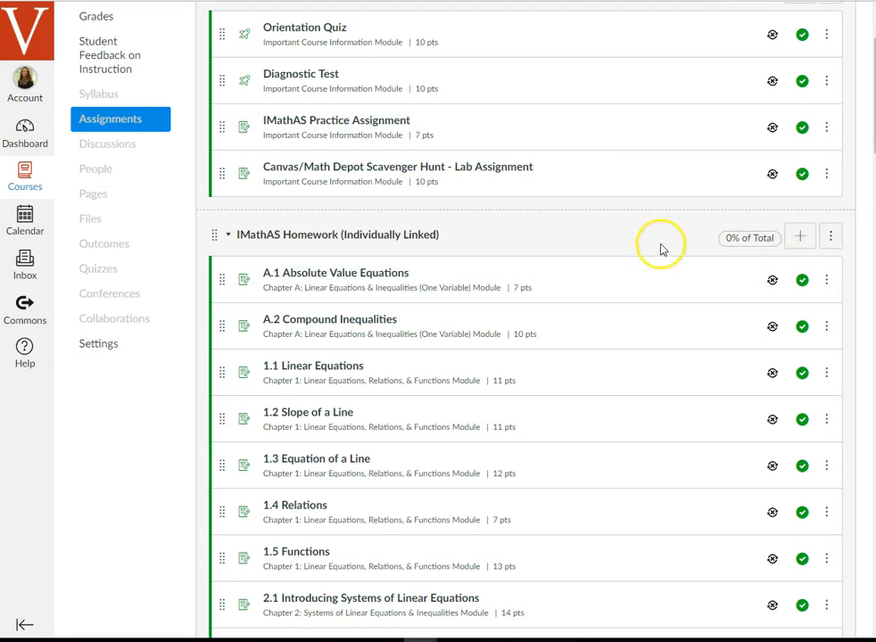
{"action": "left_click", "coordinate": [831, 237]}
{"action": "left_click", "coordinate": [833, 240]}
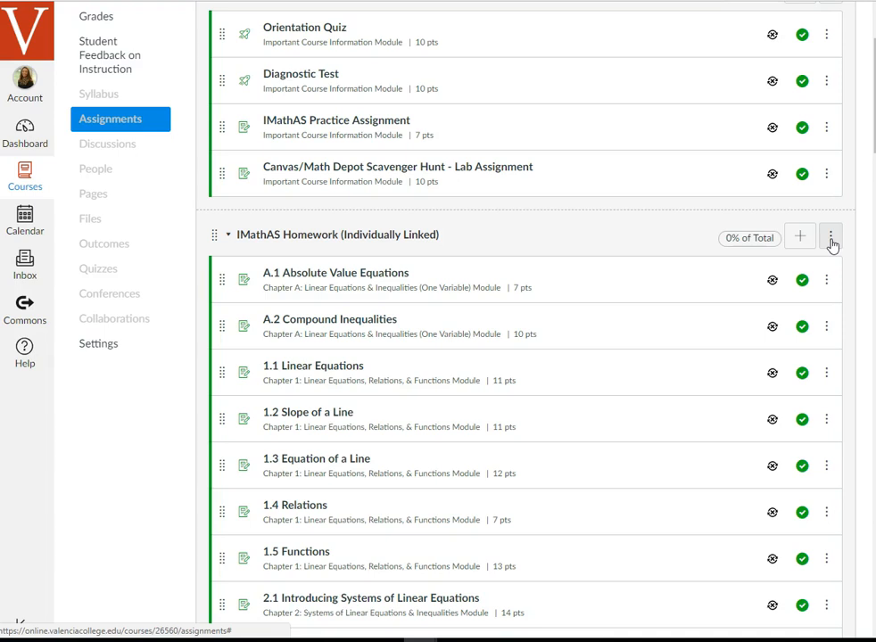
{"action": "left_click", "coordinate": [830, 241]}
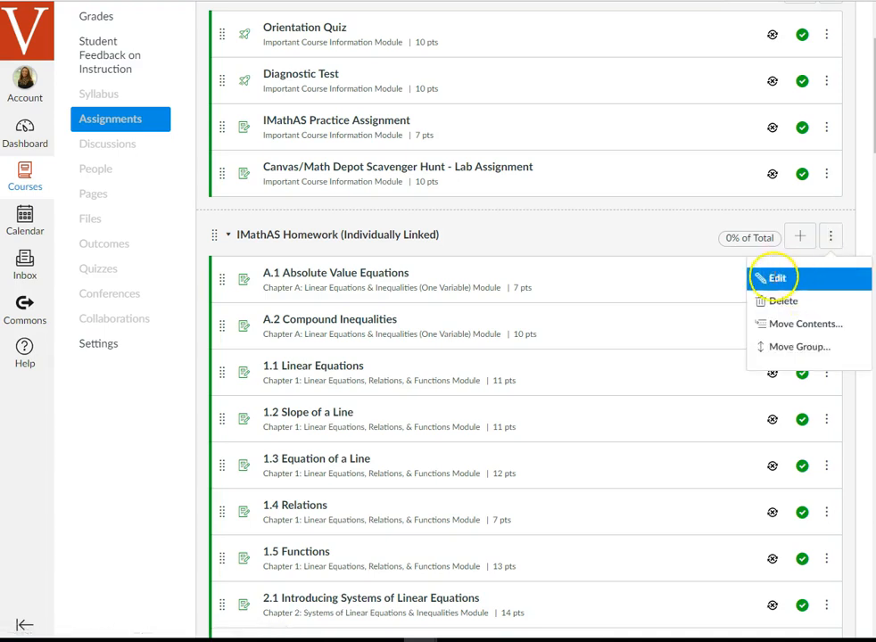
{"action": "left_click", "coordinate": [773, 280]}
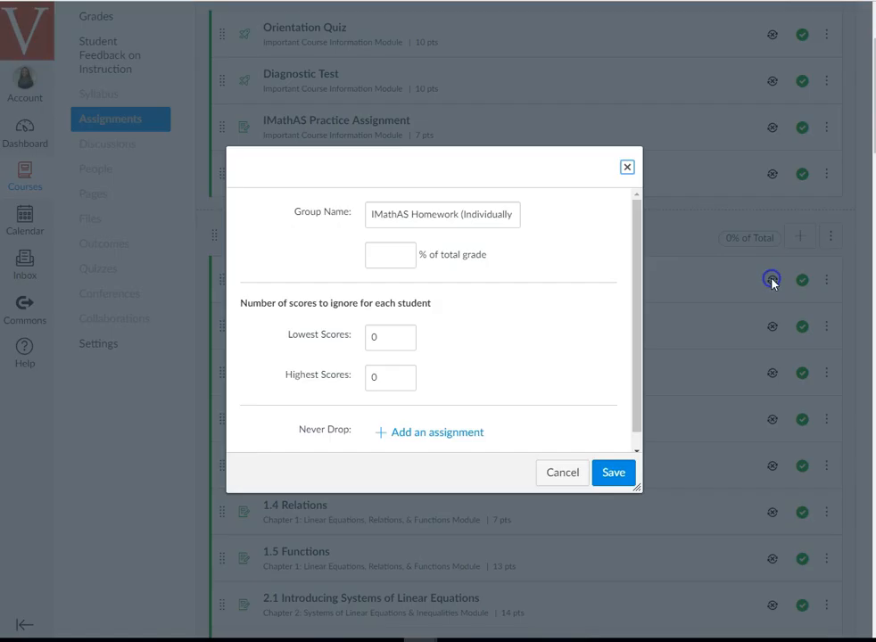
{"action": "left_click", "coordinate": [391, 257]}
{"action": "type", "text": "30"}
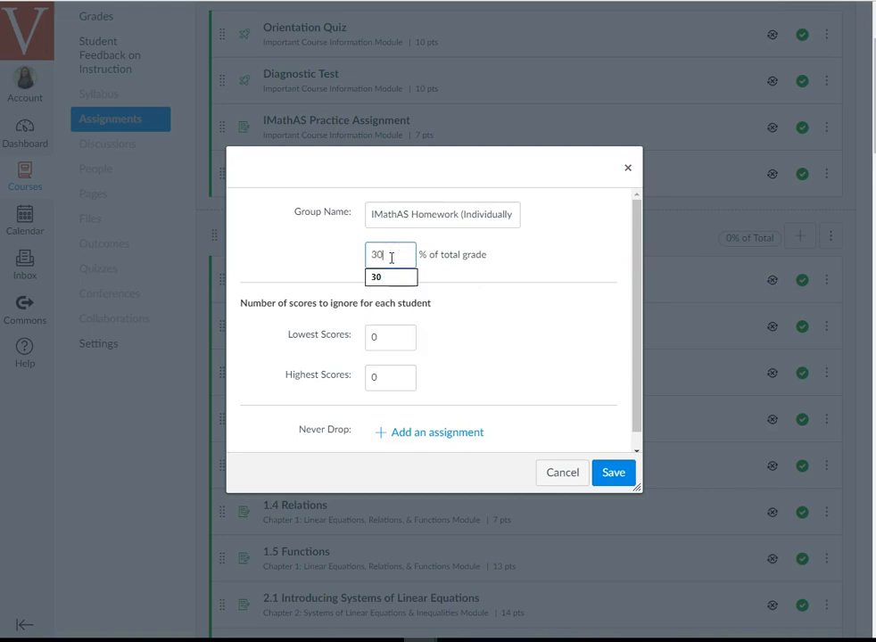
{"action": "left_click", "coordinate": [475, 307]}
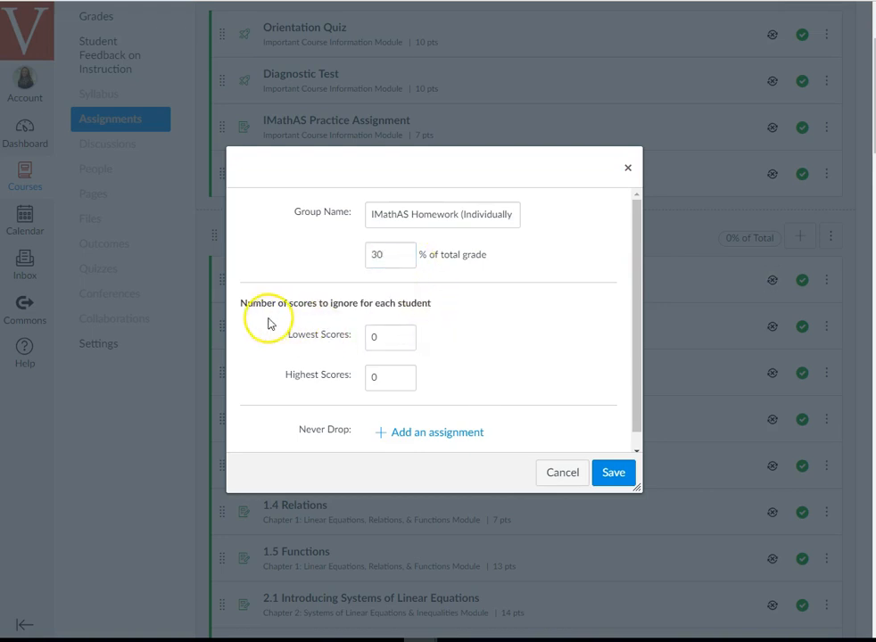
{"action": "left_click", "coordinate": [508, 323]}
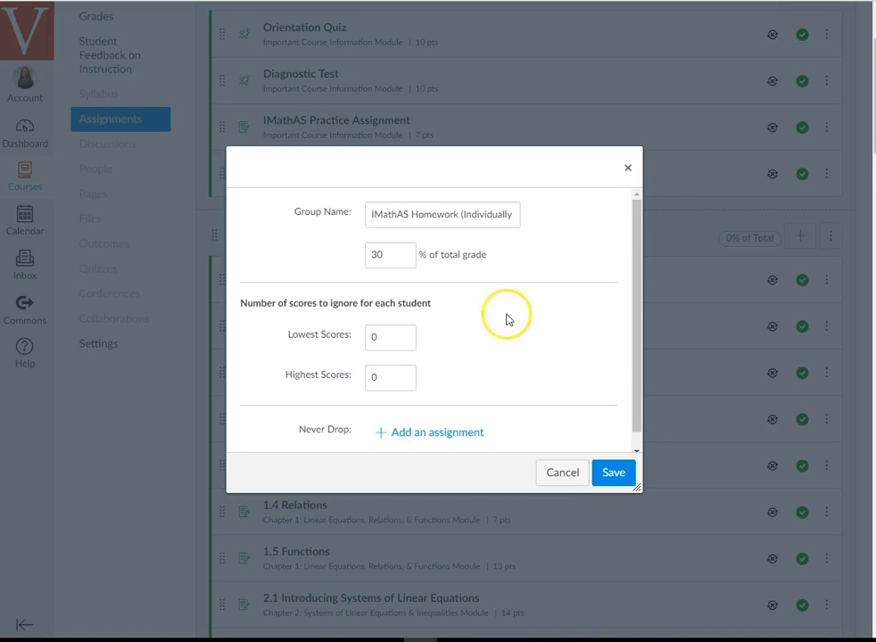
{"action": "left_click", "coordinate": [379, 338]}
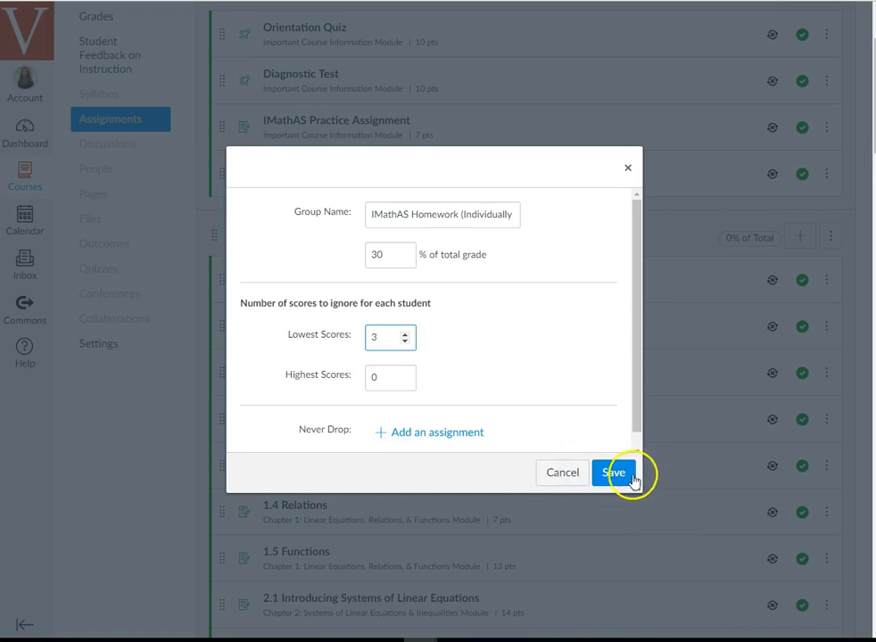
Add a Never Drop entry to the group, look through the available assignments, and remove the entry
{"action": "left_click", "coordinate": [449, 434]}
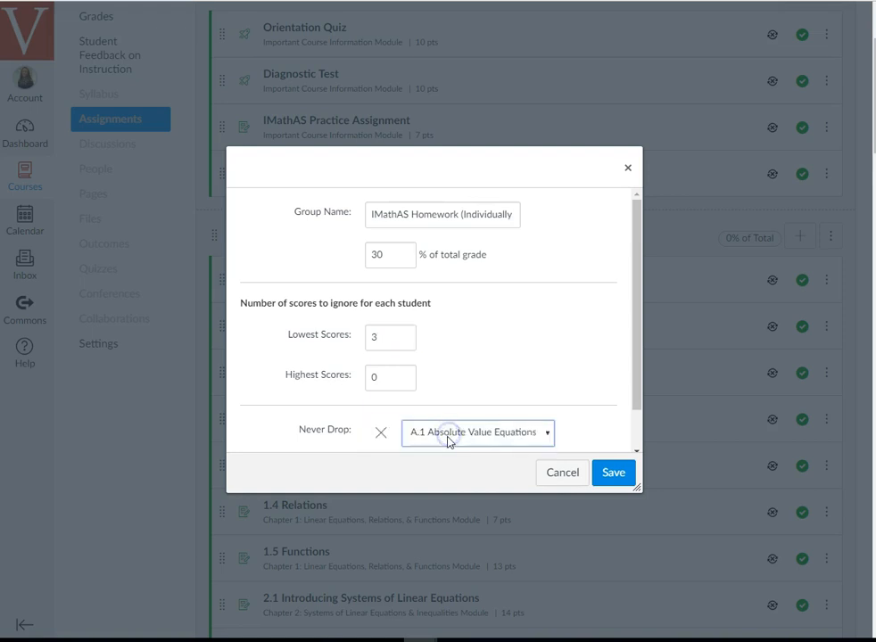
{"action": "left_click", "coordinate": [547, 435]}
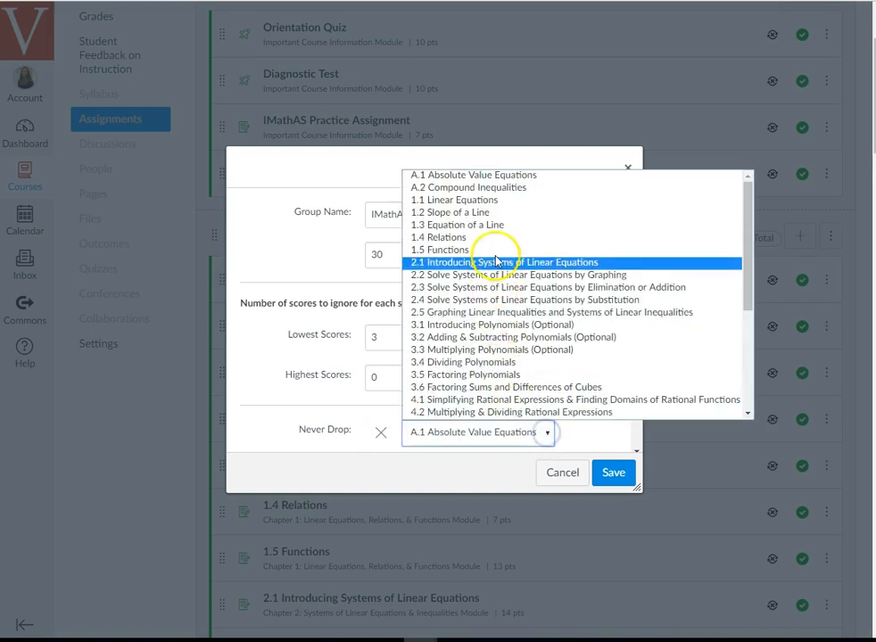
{"action": "left_click", "coordinate": [290, 404]}
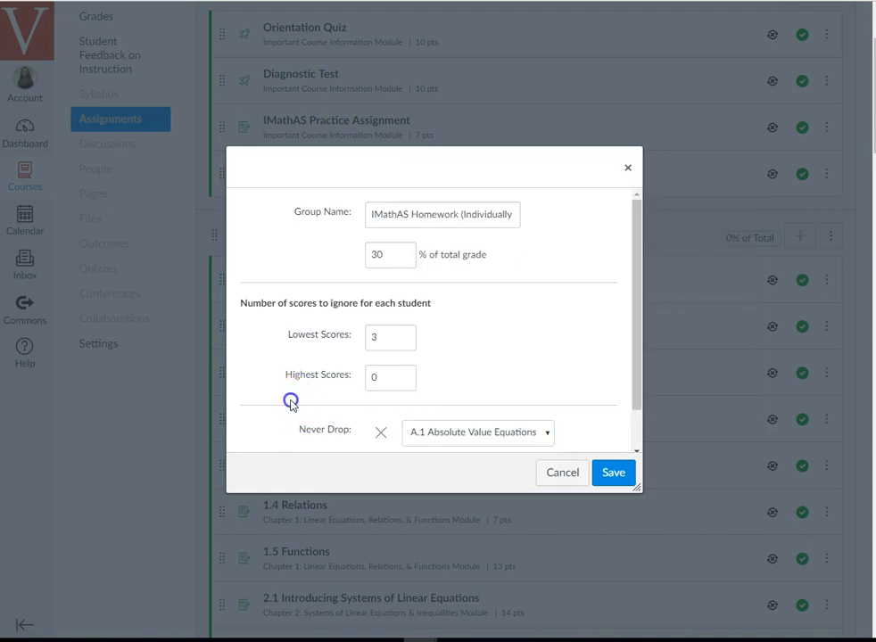
{"action": "left_click", "coordinate": [381, 435]}
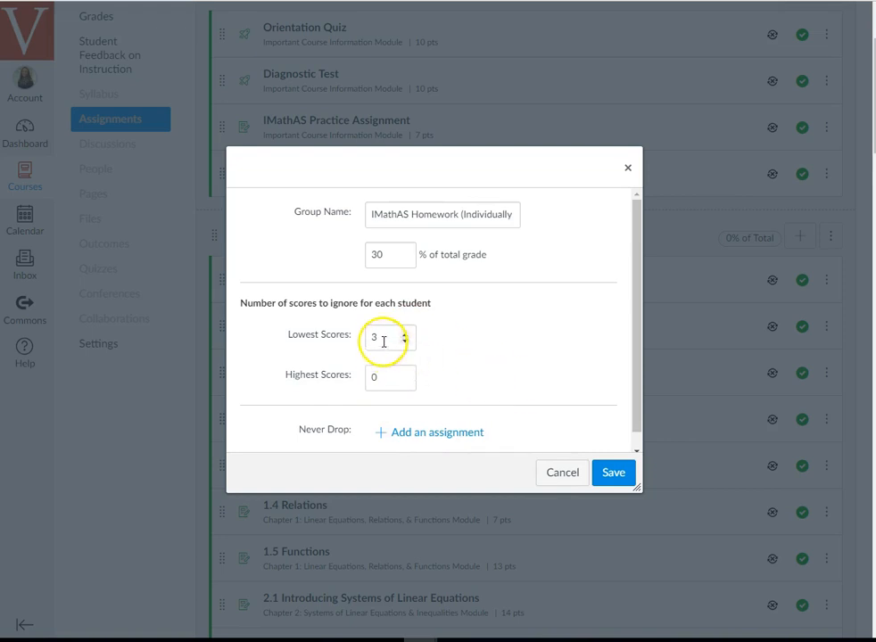
Save the settings of the IMathAS Homework (Individually Linked) group
{"action": "left_click", "coordinate": [613, 474]}
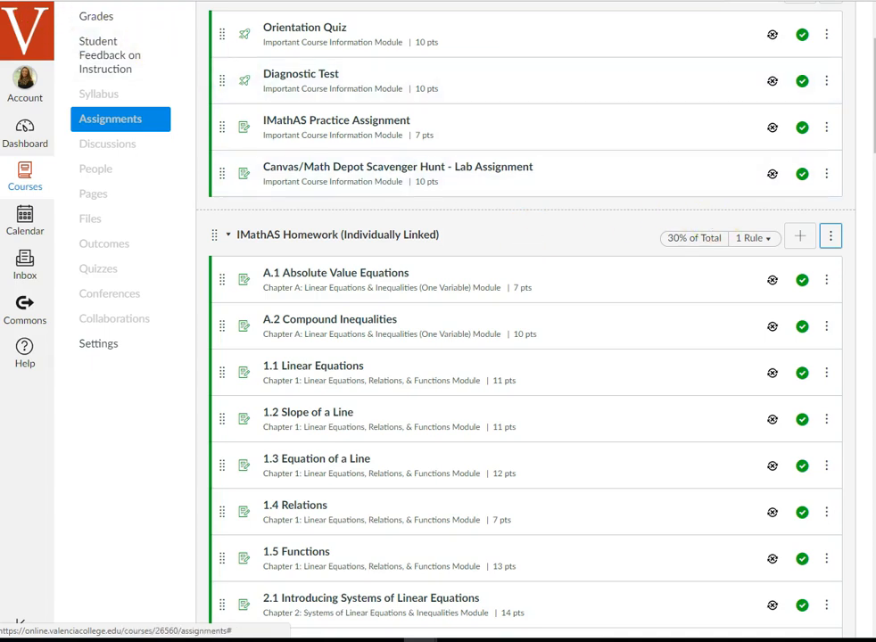
View the list of Canvas help and support resources
{"action": "scroll", "coordinate": [361, 348], "scroll_direction": "up", "scroll_amount": 3}
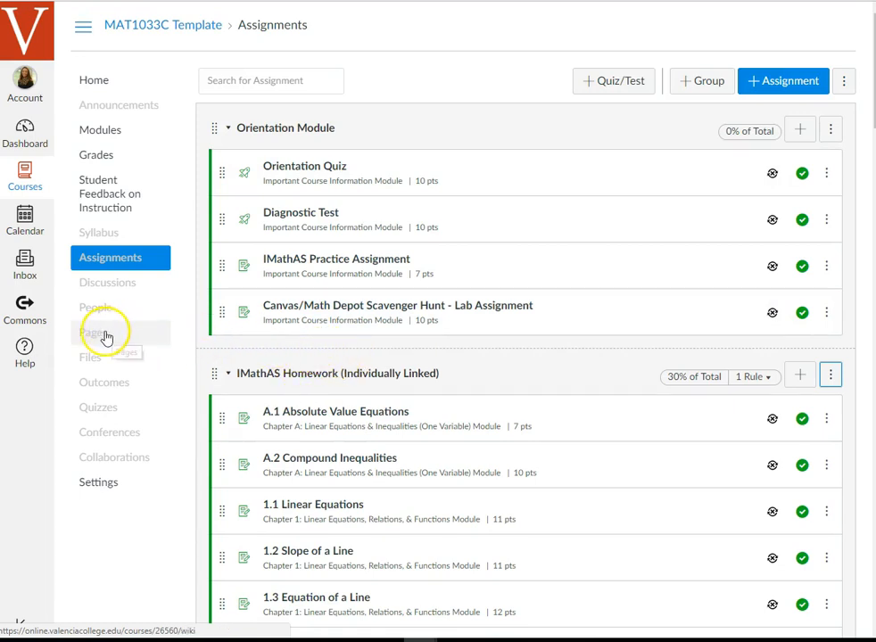
{"action": "left_click", "coordinate": [23, 356]}
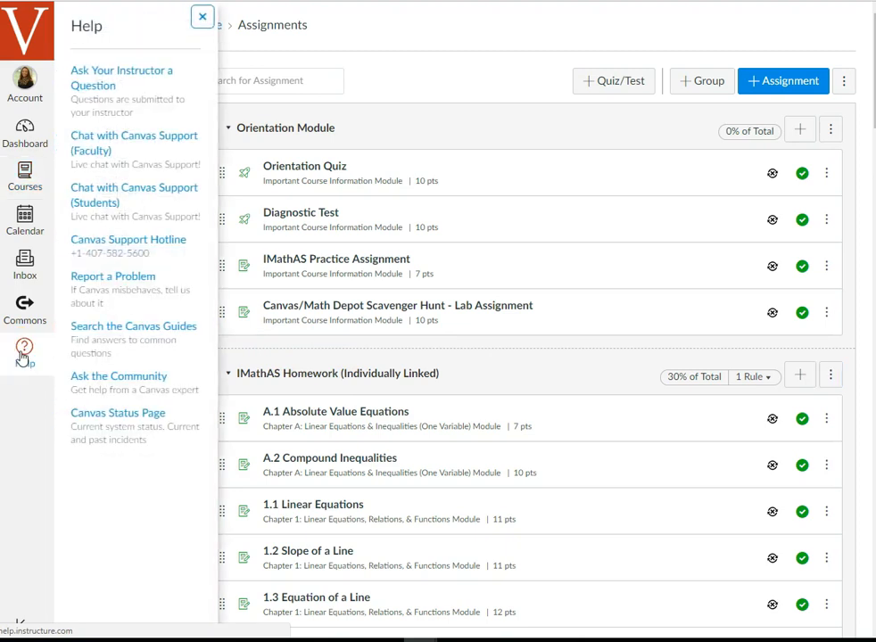